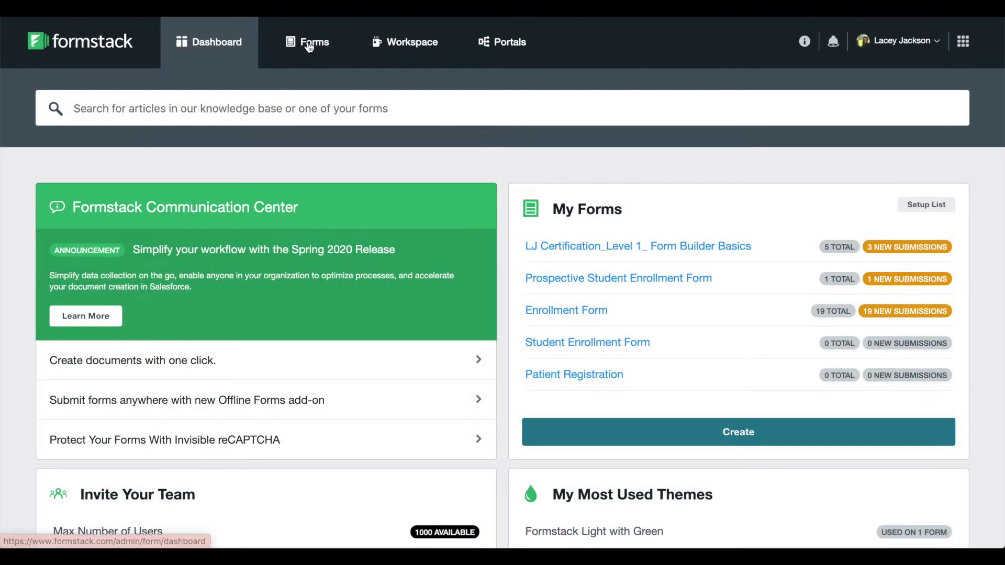
Step: From Forms, create a blank workflow named 'Student Information Request'
left_click(310, 47)
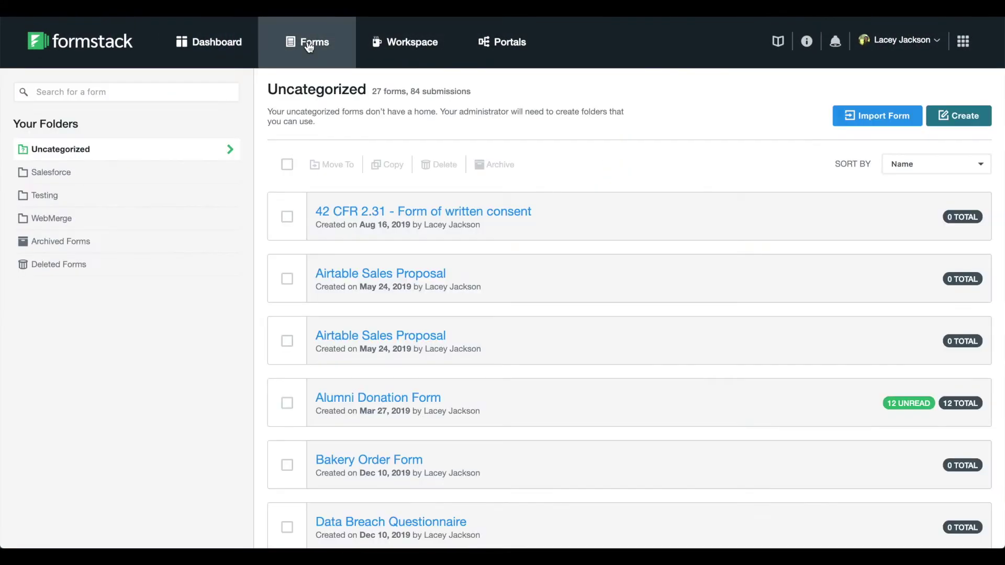
left_click(945, 114)
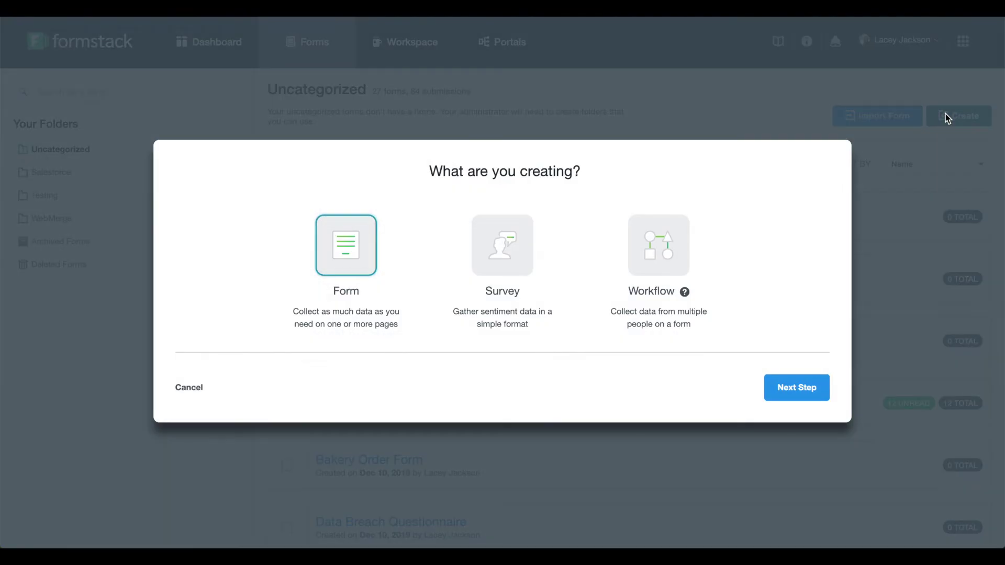
left_click(680, 276)
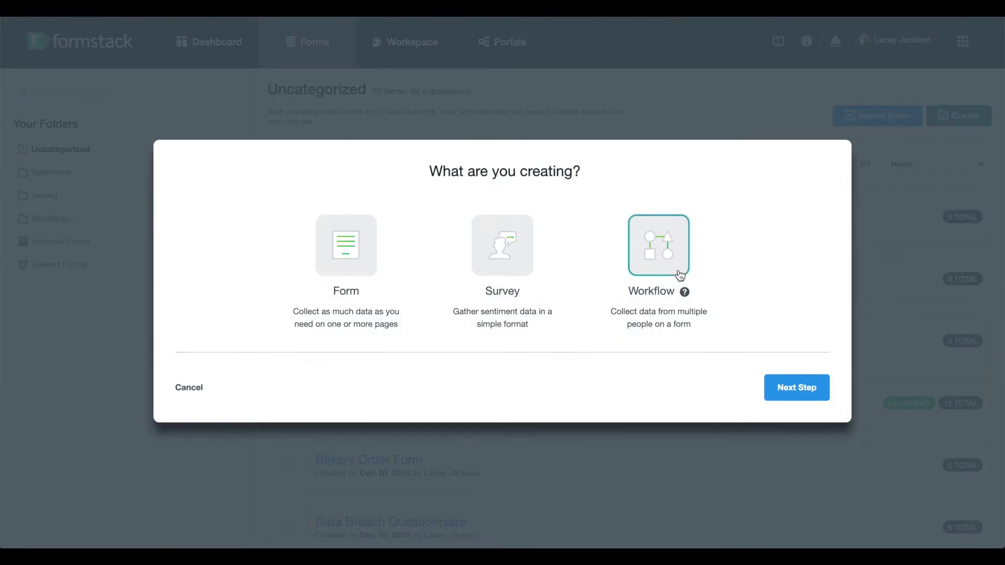
left_click(776, 388)
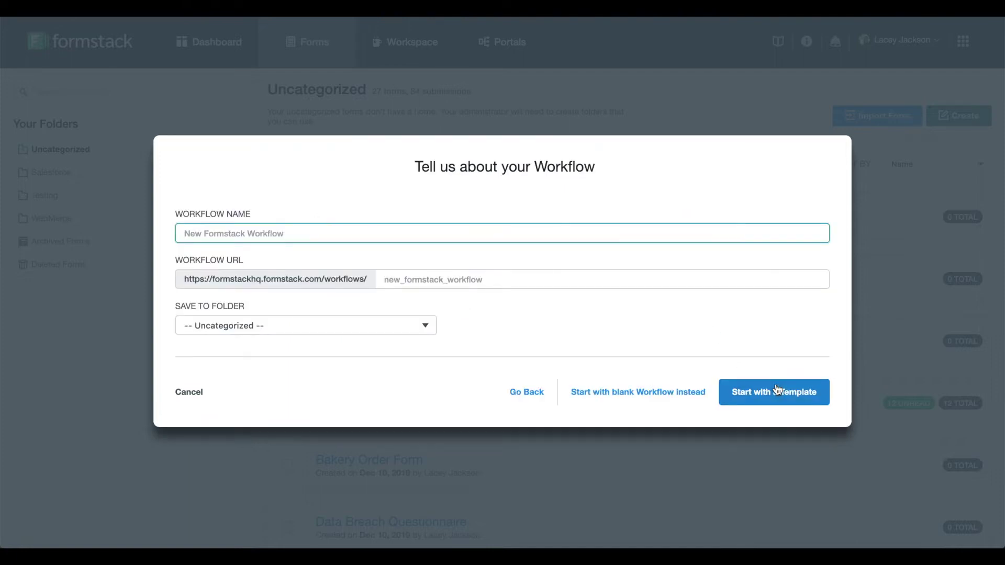
type("Student Information")
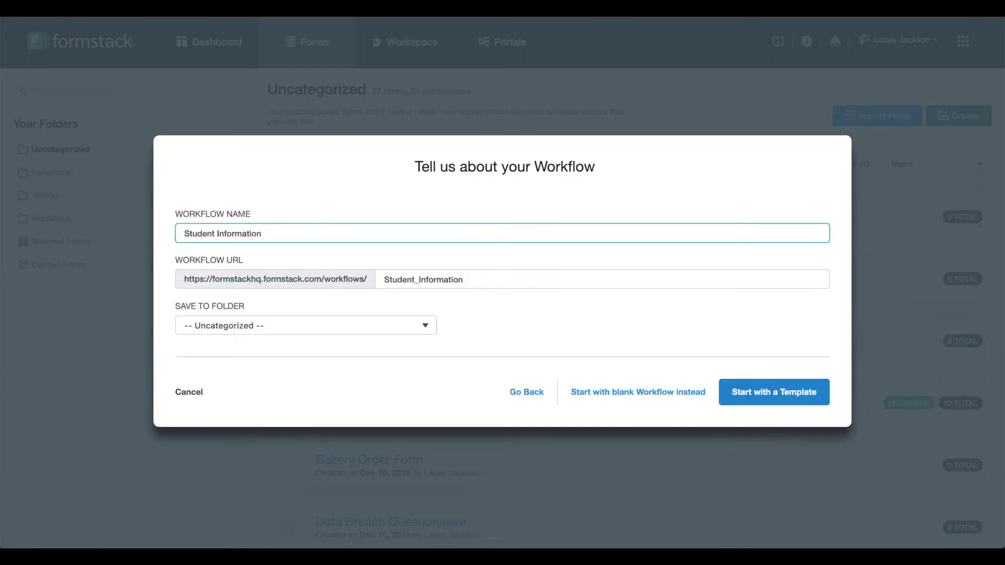
type(" Request")
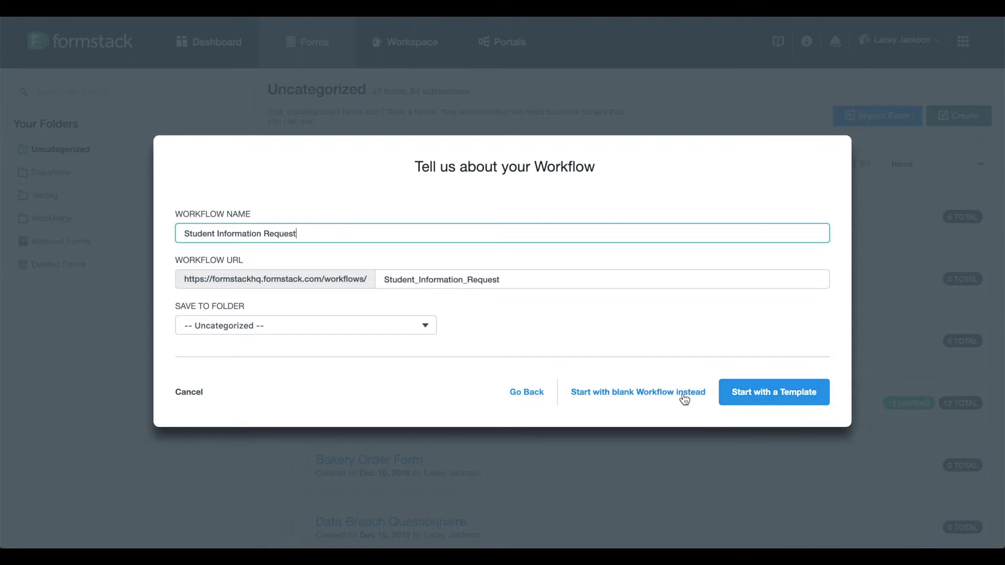
left_click(684, 396)
Step: Set the section heading to 'Student Information Request' and delete its placeholder subtext
type("Student Infor")
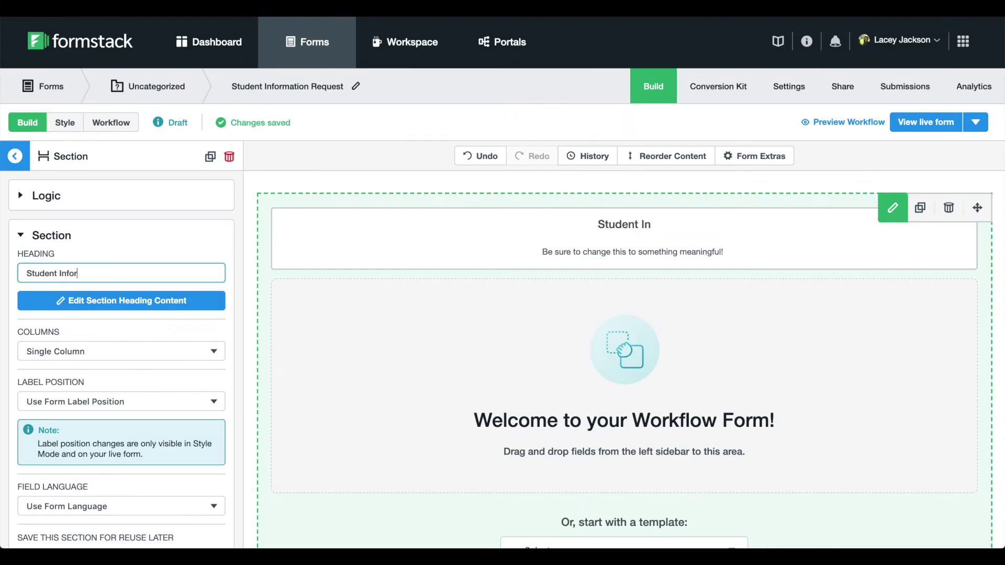
type("mation Request")
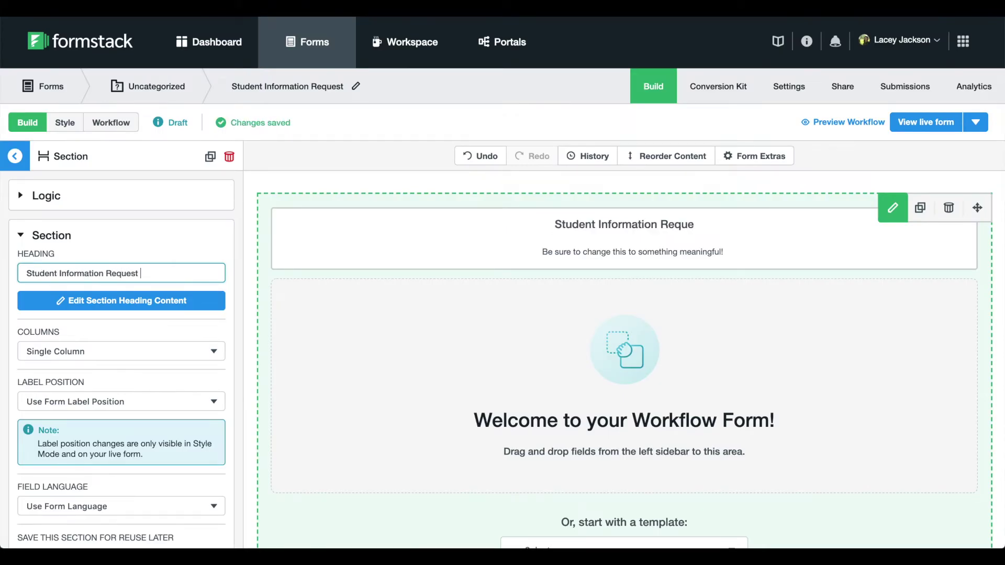
scroll(75, 280, "down", 1)
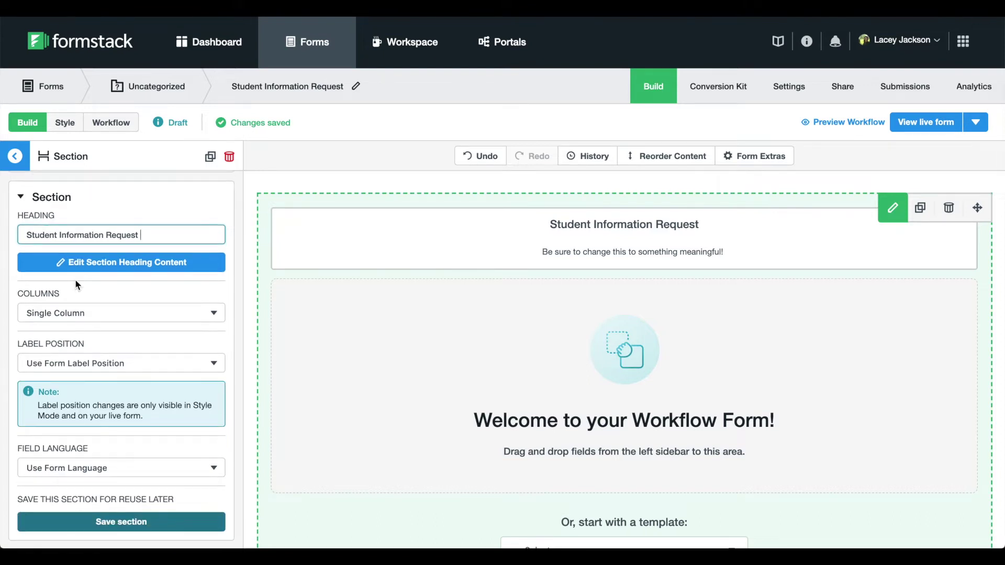
left_click(89, 262)
left_click_drag(649, 187, 377, 175)
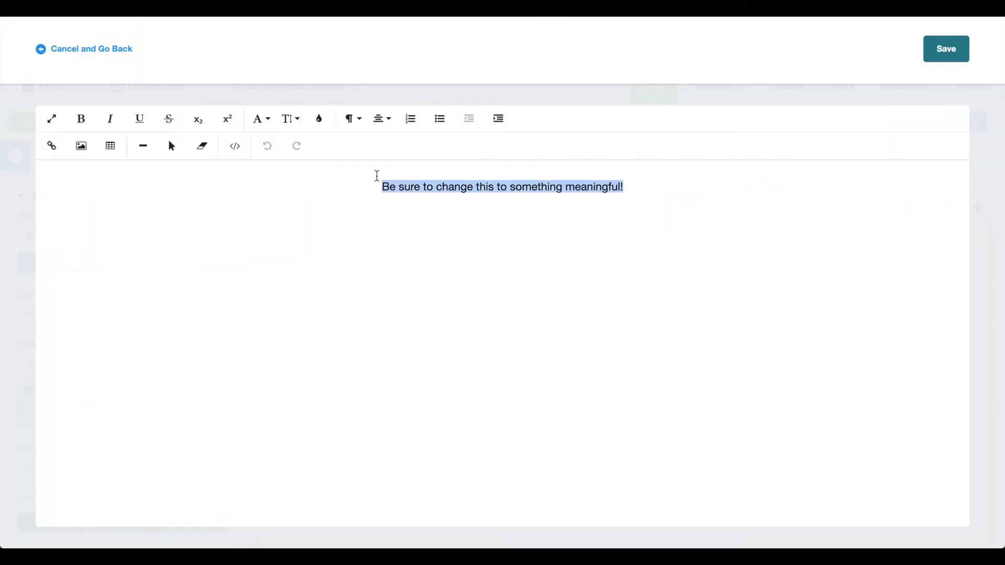
key("BackSpace")
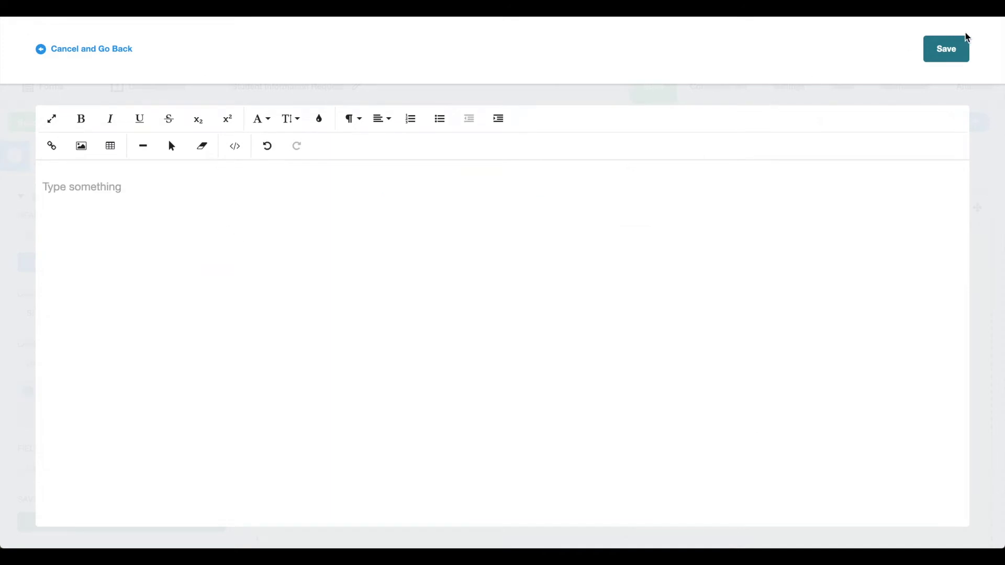
left_click(967, 41)
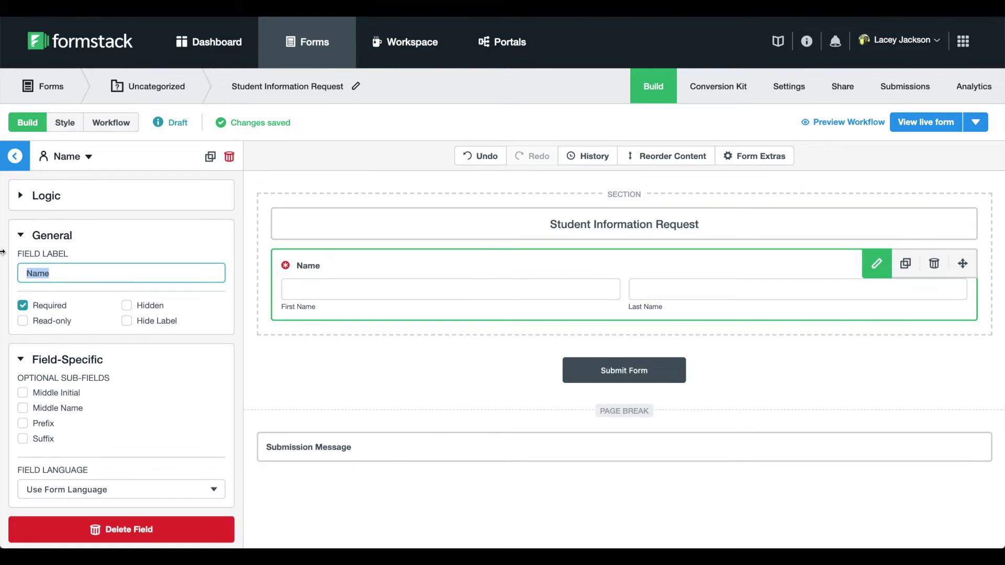
Step: Label the first field 'Requester Name' and add Email, Name, Dropdown, Number and Address fields
type("Requester Name")
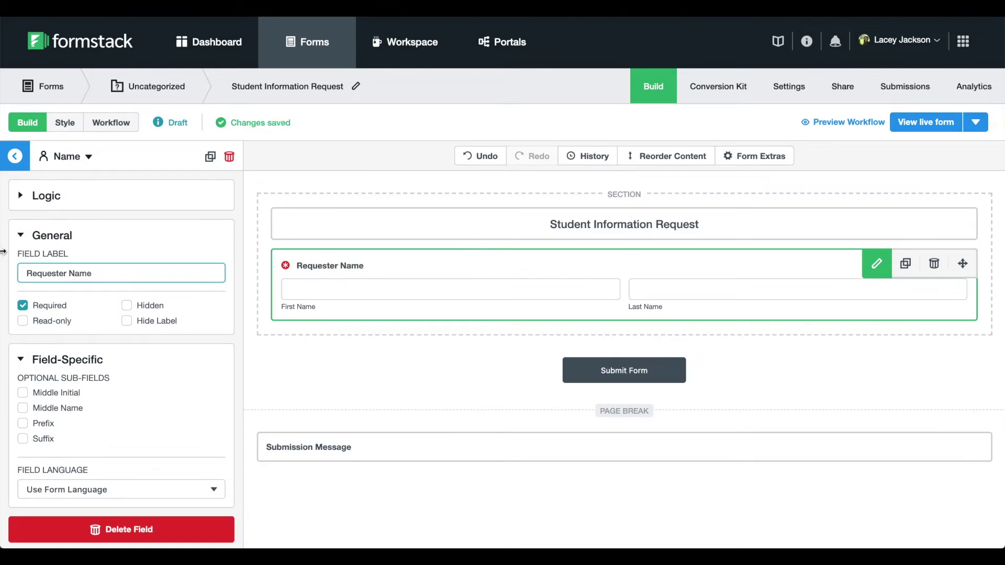
left_click(15, 156)
left_click_drag(61, 239, 294, 324)
left_click_drag(45, 218, 301, 400)
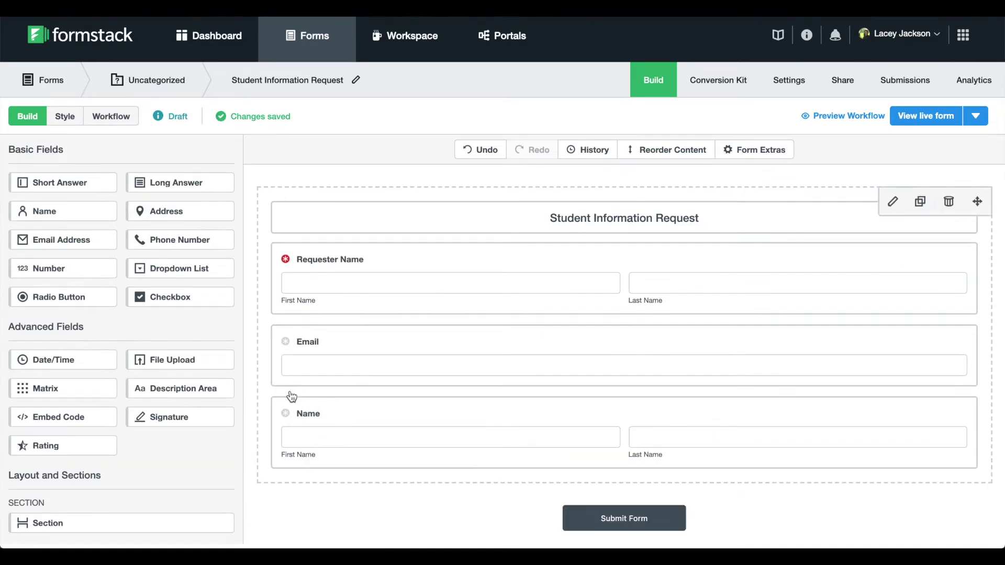
scroll(292, 396, "down", 2)
left_click(179, 188)
left_click_drag(180, 188, 371, 470)
left_click_drag(48, 184, 341, 393)
left_click_drag(114, 222, 343, 424)
scroll(340, 422, "down", 1)
left_click_drag(166, 127, 303, 498)
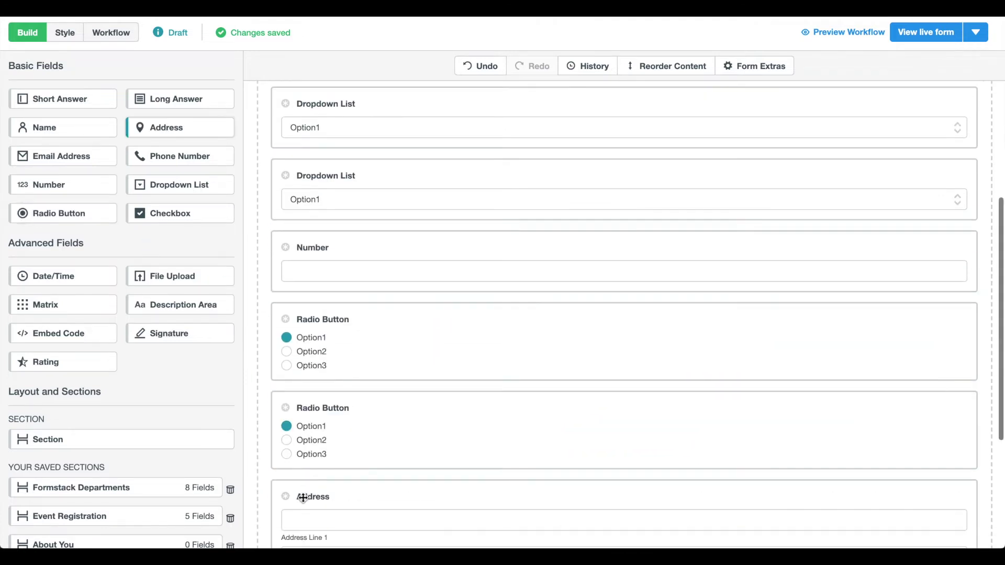
scroll(323, 474, "down", 3)
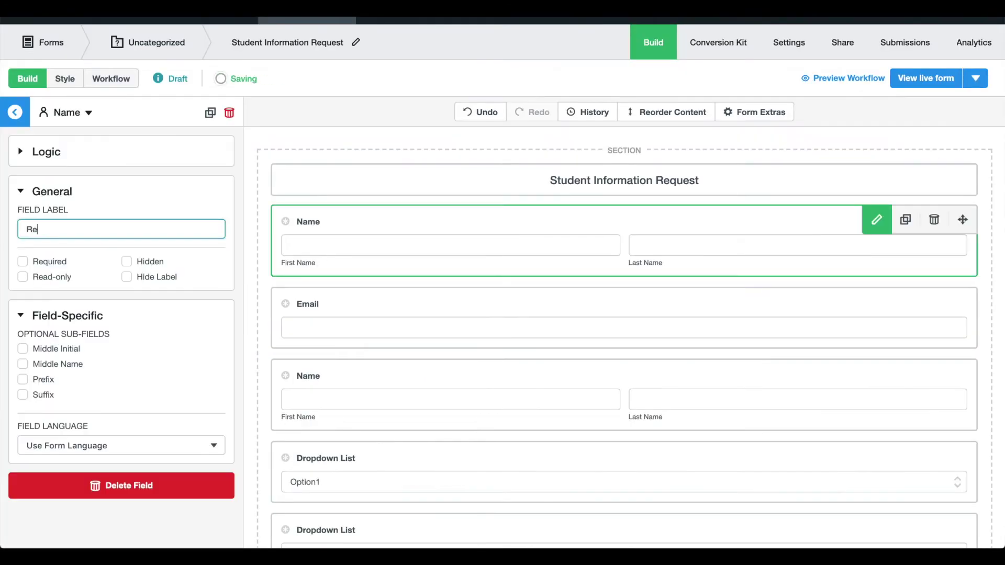
Step: Relabel the fields as Requester Name, Requester Email and Student Name
type("uester Name")
left_click(367, 314)
triple_click(121, 228)
type("Requester Email")
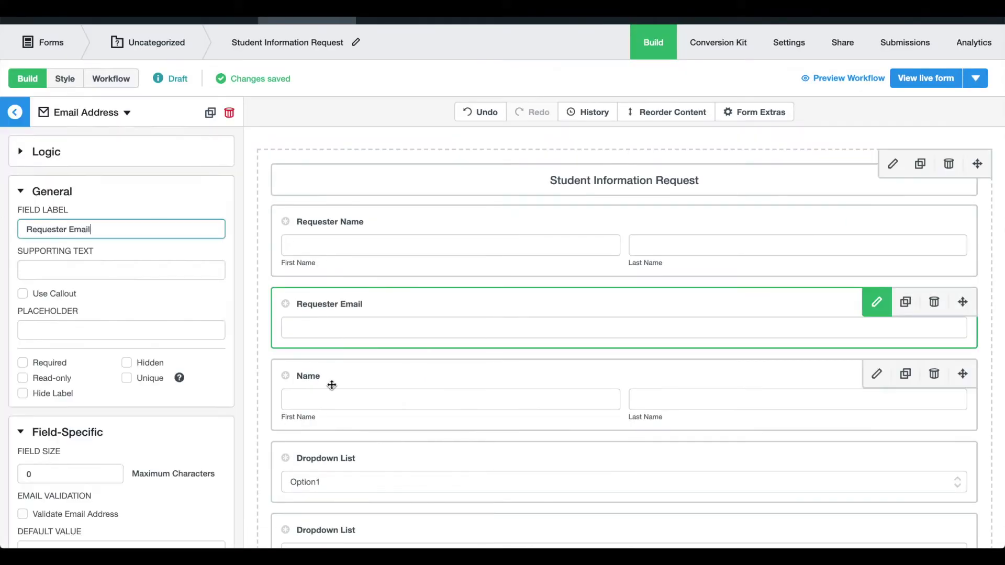
left_click(331, 385)
triple_click(121, 229)
type("Student Name")
Step: Label the school dropdown 'Please indicate the school the student attended' and enter its four school options
scroll(285, 377, "down", 1)
left_click(309, 376)
triple_click(120, 183)
type("Please in")
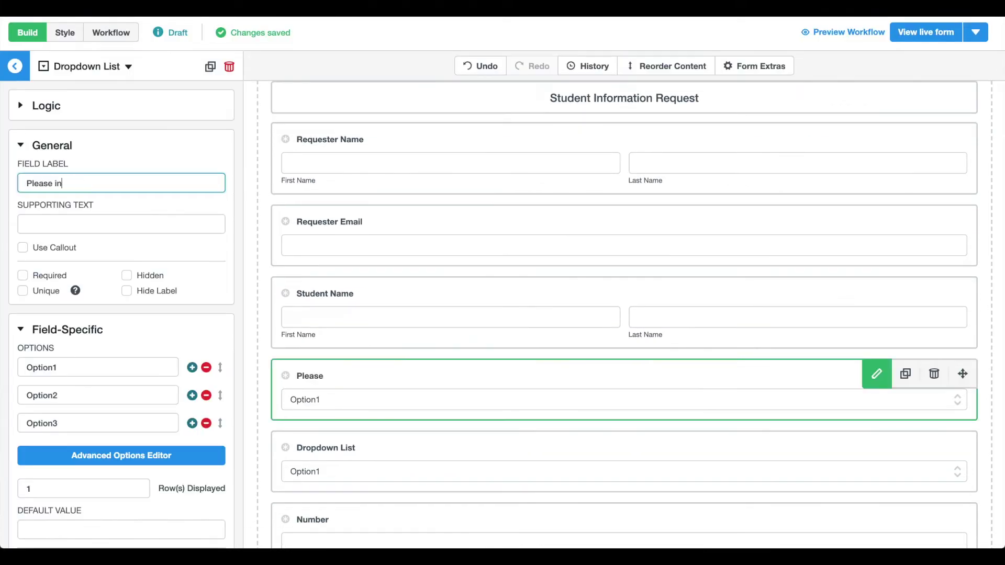
type("dicate the school the student attended")
triple_click(98, 367)
type("Arts, Sciences, and Engineering ")
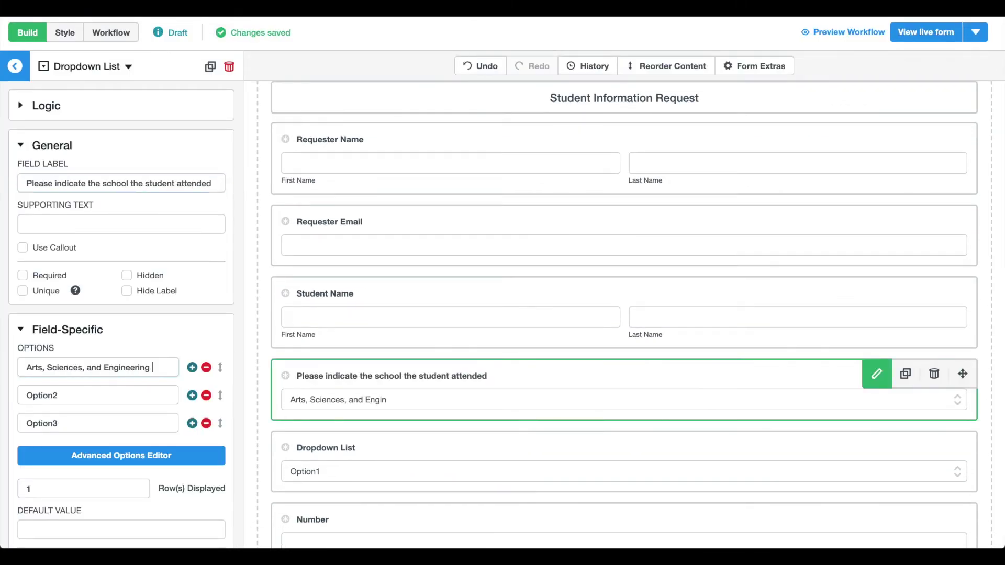
type("Undergraduate")
key("Tab")
type("Arts, Sciences, and Engineering Graduate")
key("Tab")
type("School of Nutrition")
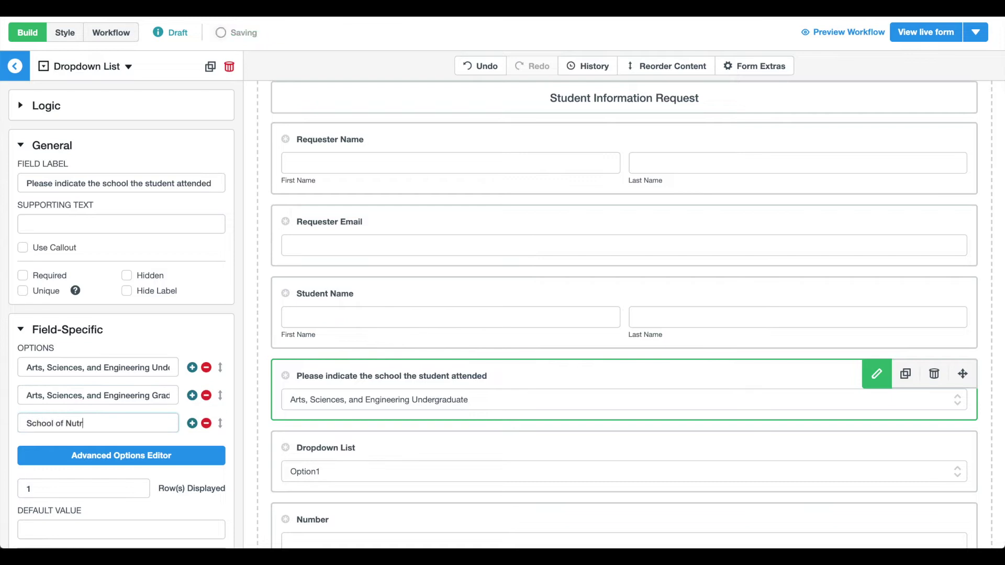
key("Return")
type("University College")
Step: Give the document question options Official Transcript, Unofficial Transcript, Progress Reports, Discipline Records, Attendance Records
scroll(193, 476, "down", 2)
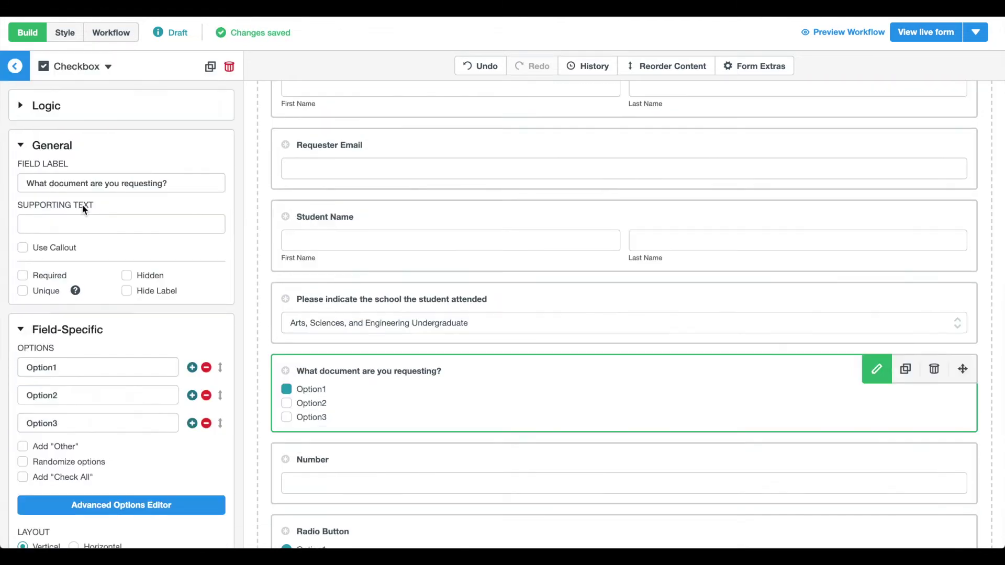
left_click_drag(80, 367, 3, 370)
left_click(77, 66)
left_click(90, 249)
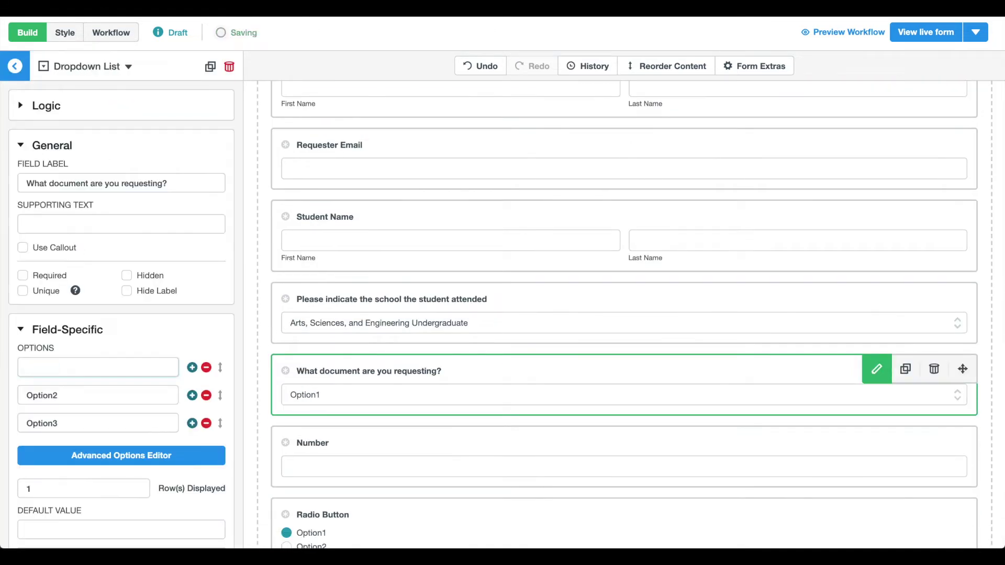
left_click_drag(104, 368, 3, 369)
type("Official Transcript")
key("Tab")
type("Unofficial Transcript")
key("Tab")
type("Progress Reports")
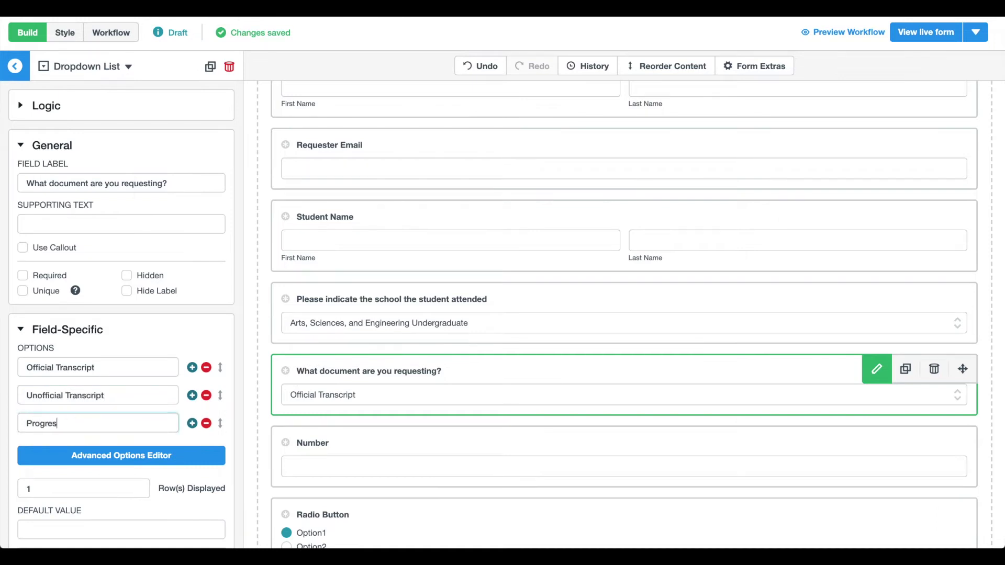
key("Return")
type("Discipline Records")
key("Return")
type("Attendance Records")
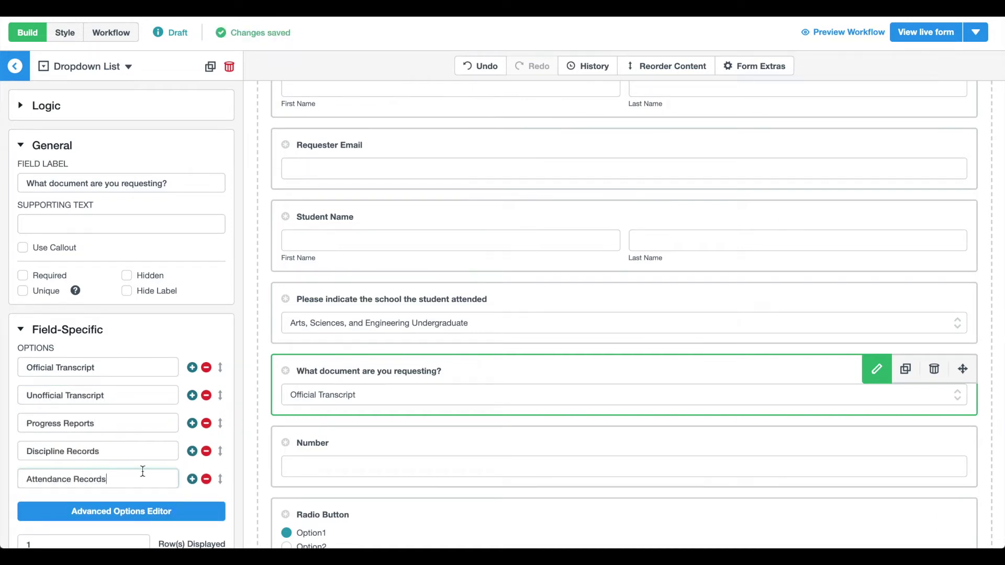
Step: Change the document question's field type from Dropdown List to Checkbox
left_click(116, 74)
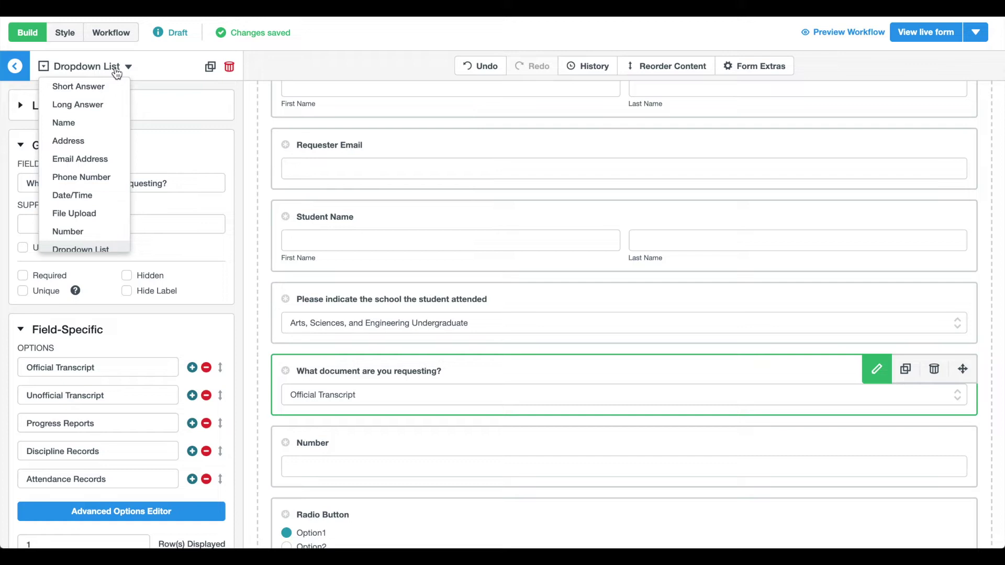
scroll(102, 137, "down", 2)
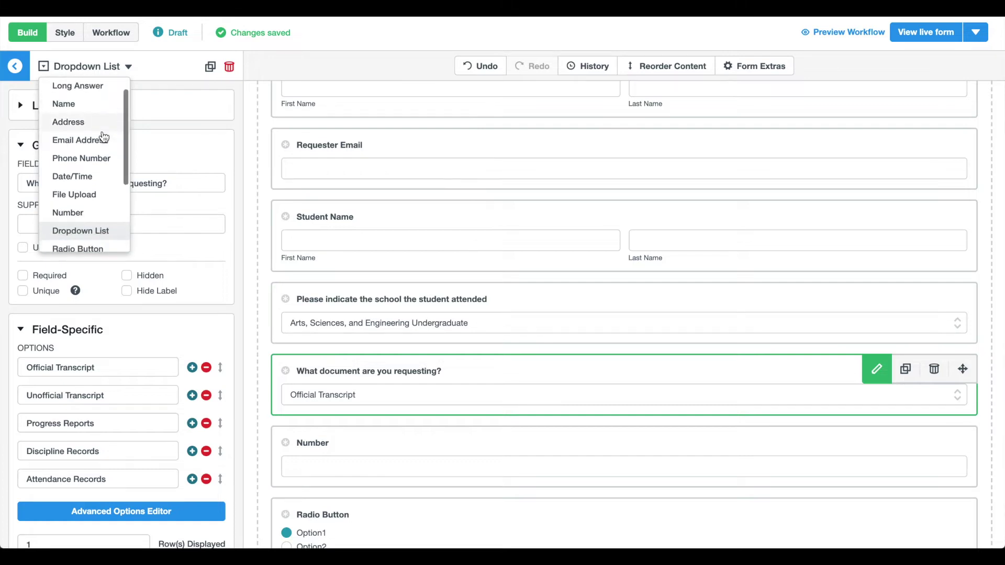
scroll(104, 137, "down", 3)
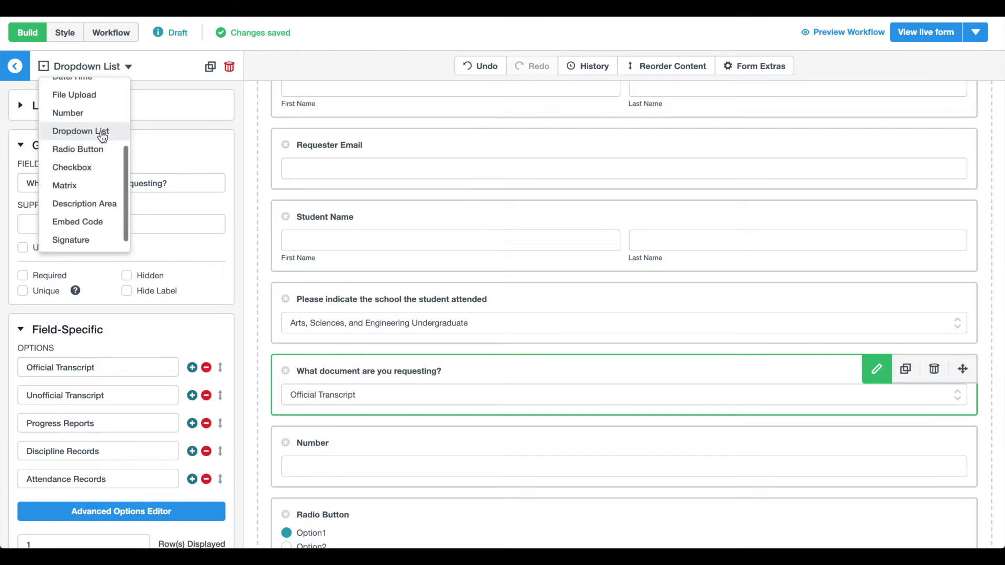
left_click(100, 167)
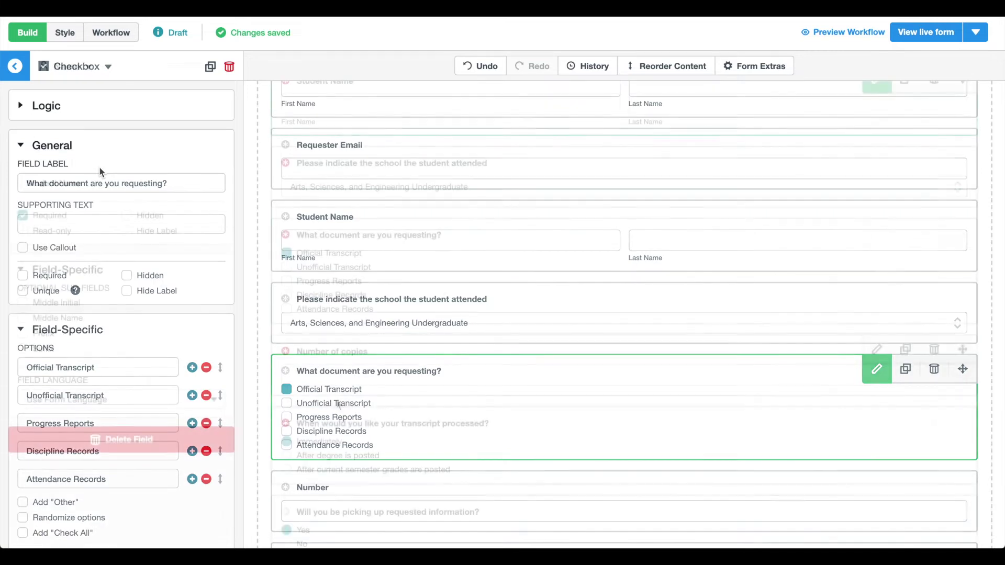
Step: Add a show rule to the processing-time question based on the requested document
left_click(343, 425)
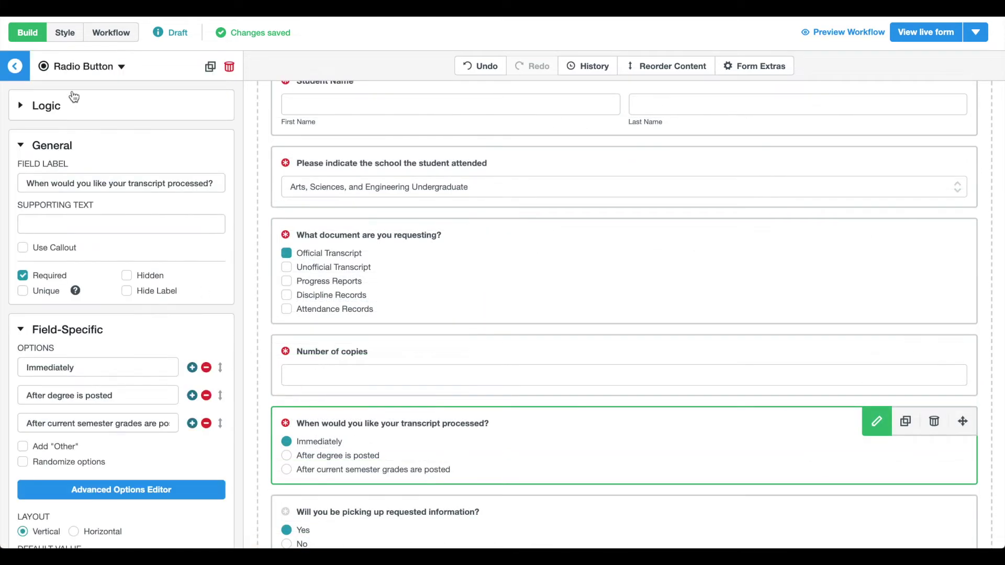
left_click(28, 115)
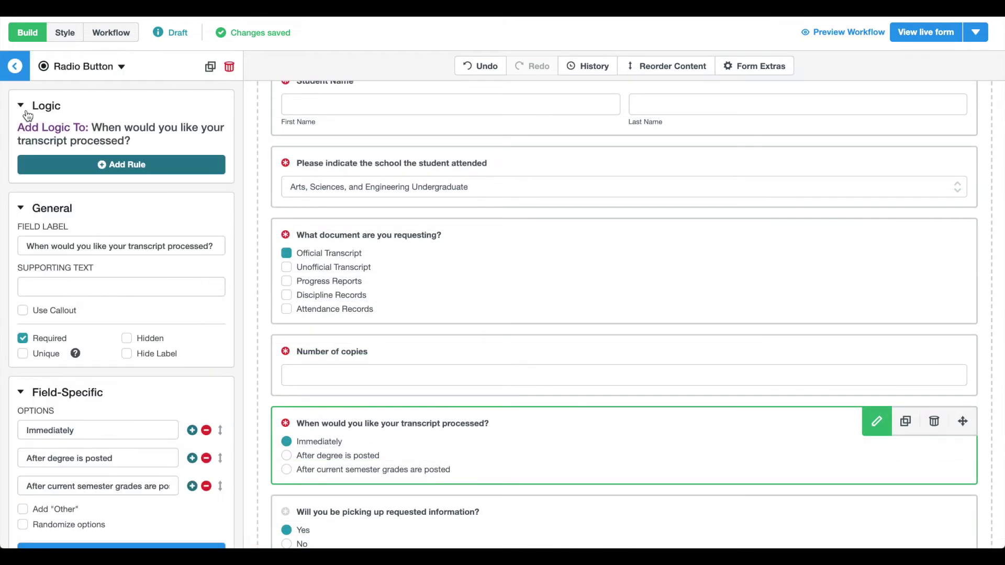
left_click(57, 165)
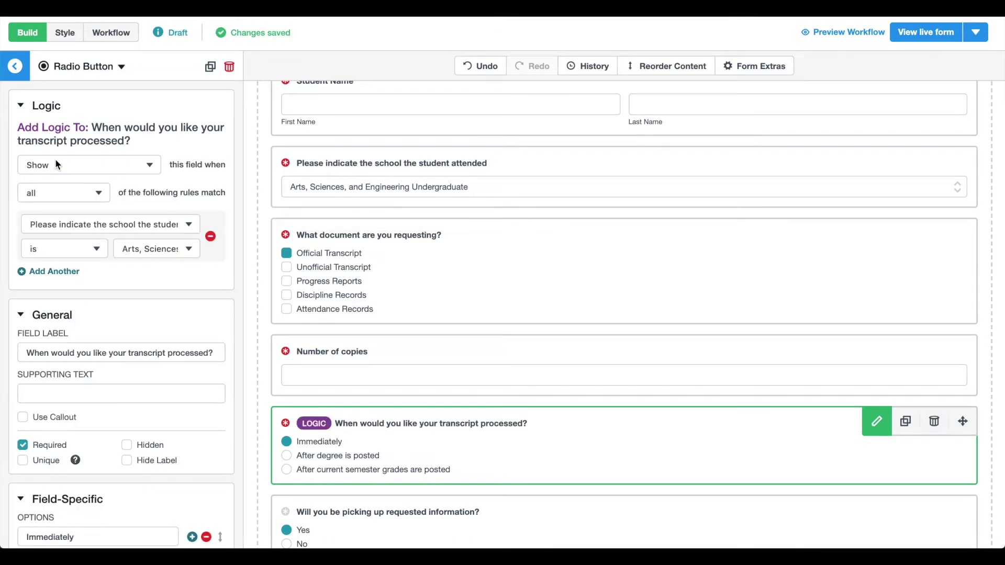
left_click(62, 224)
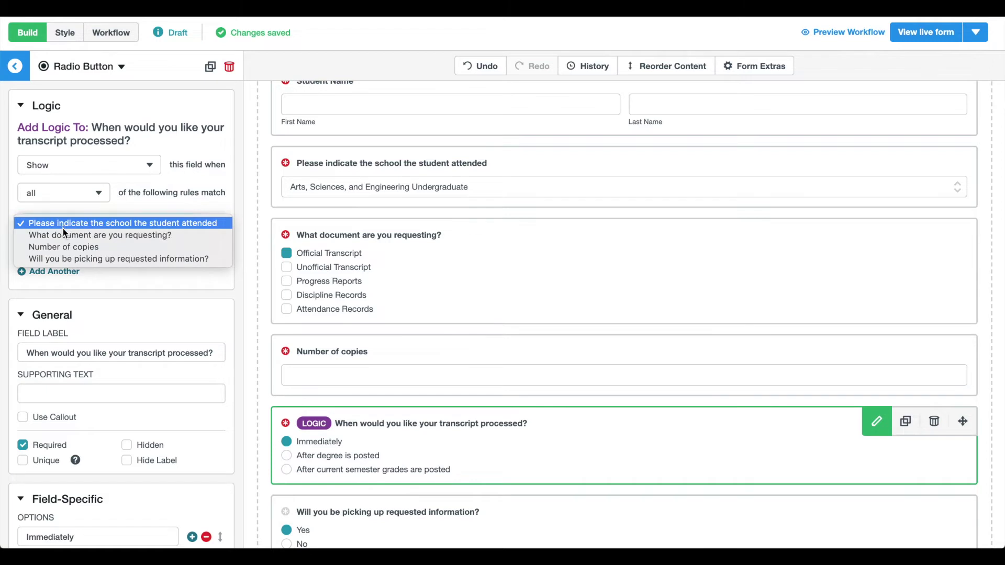
left_click(63, 235)
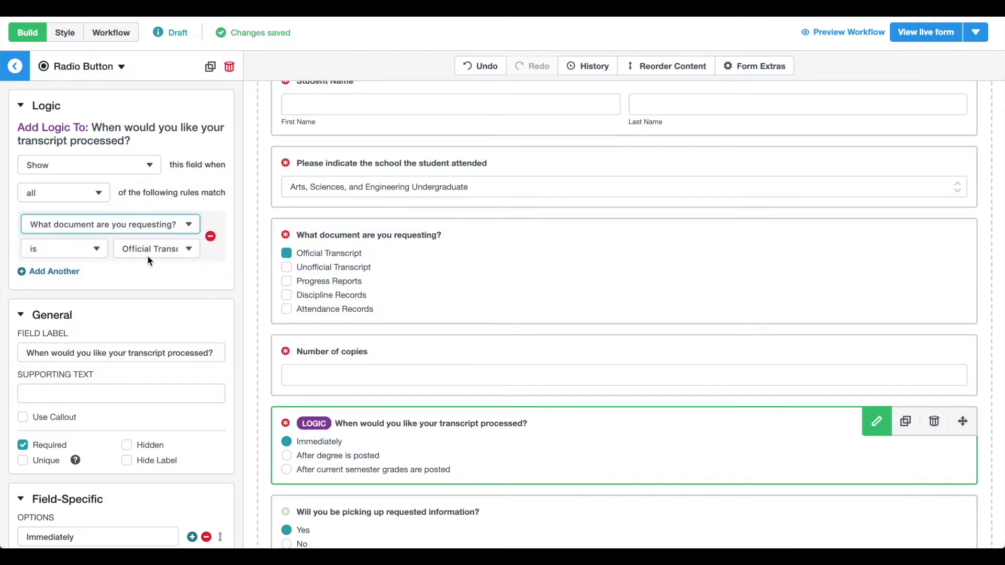
Step: Add a second rule matching Unofficial Transcript, then insert an empty section above Submit Form
left_click(62, 272)
left_click(64, 281)
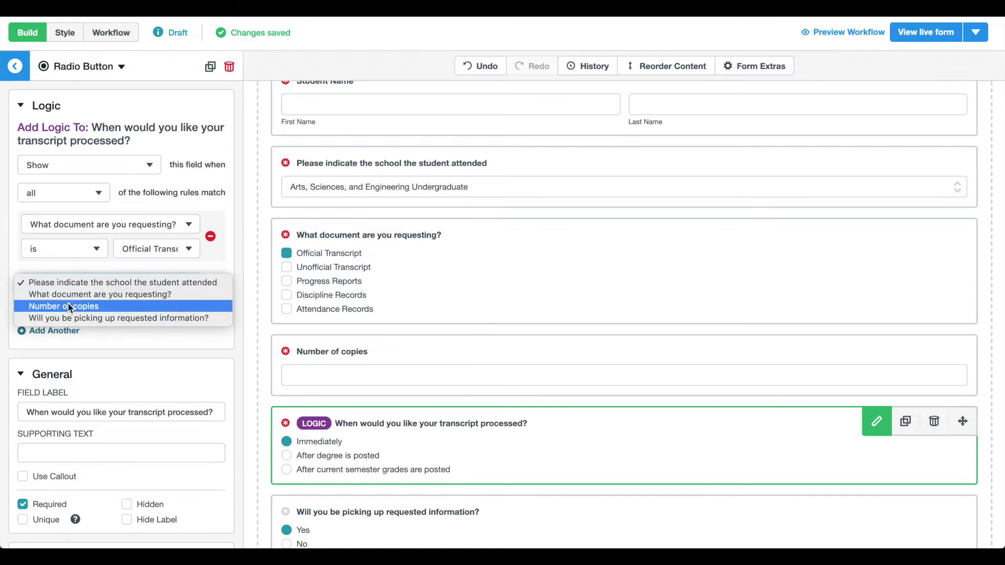
left_click(67, 294)
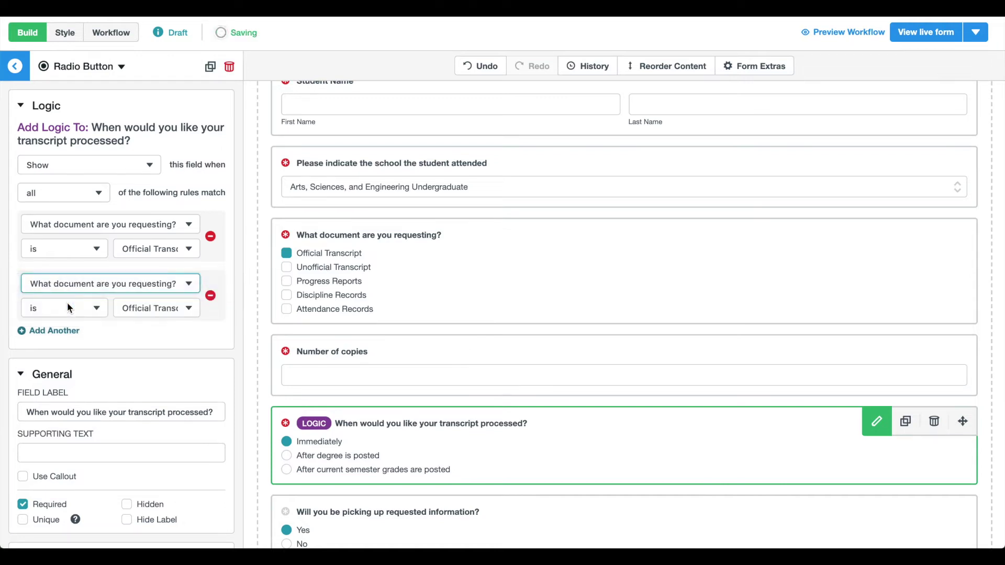
left_click(150, 309)
left_click(147, 319)
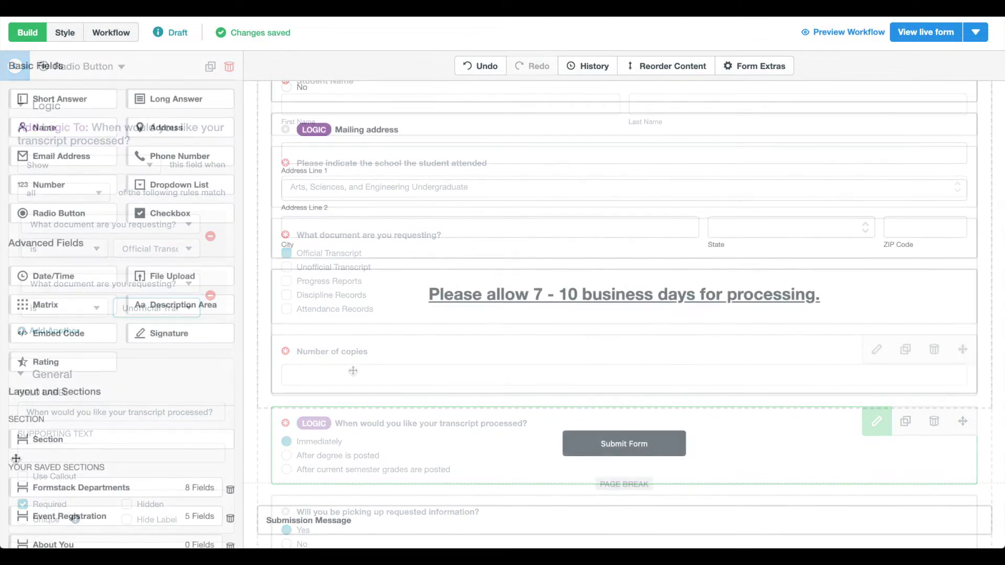
left_click_drag(43, 441, 451, 421)
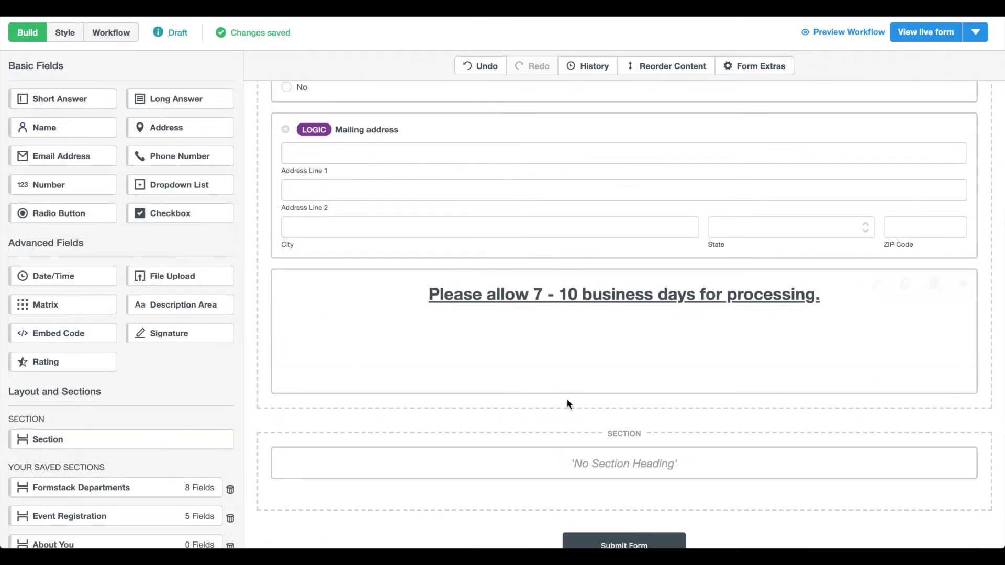
left_click(545, 478)
Step: Head the new section 'File Upload' and add file upload fields under it
type("File Upload")
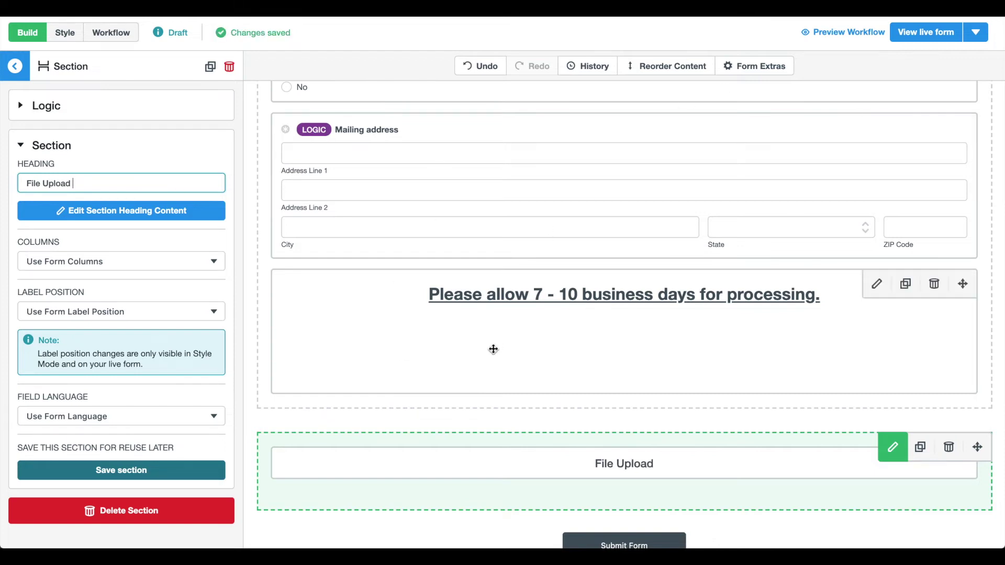
key("Escape")
left_click_drag(164, 279, 323, 409)
left_click_drag(180, 274, 332, 404)
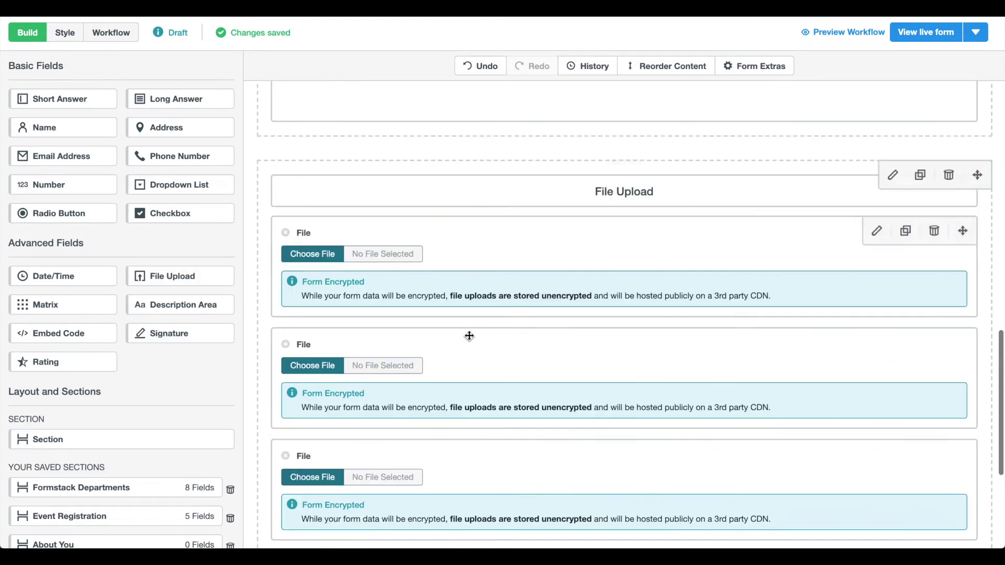
scroll(468, 309, "down", 2)
left_click_drag(179, 276, 332, 144)
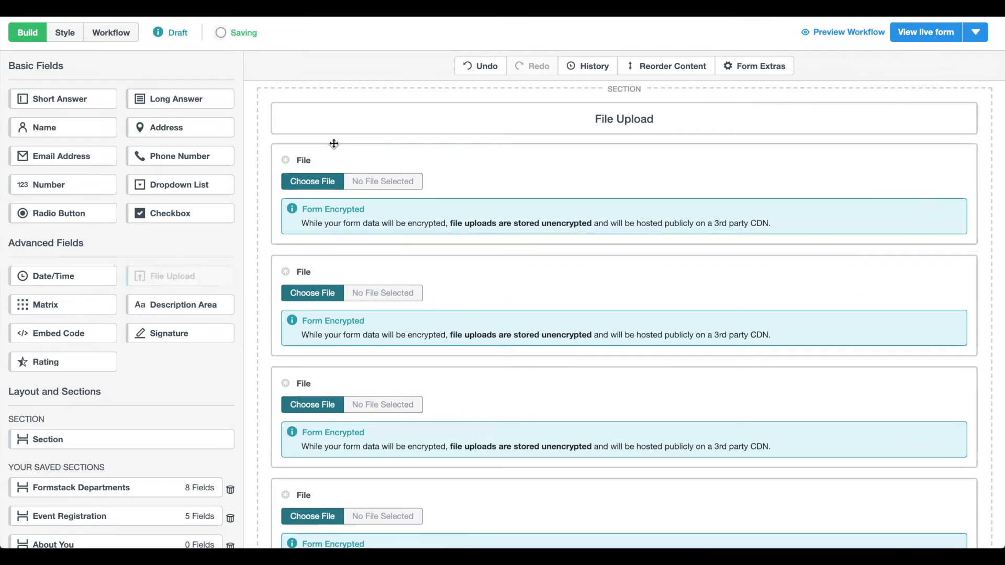
Step: Label the first three upload fields Official Transcript, Unofficial Transcript and Progress Report
left_click(332, 152)
type("Official Transcript")
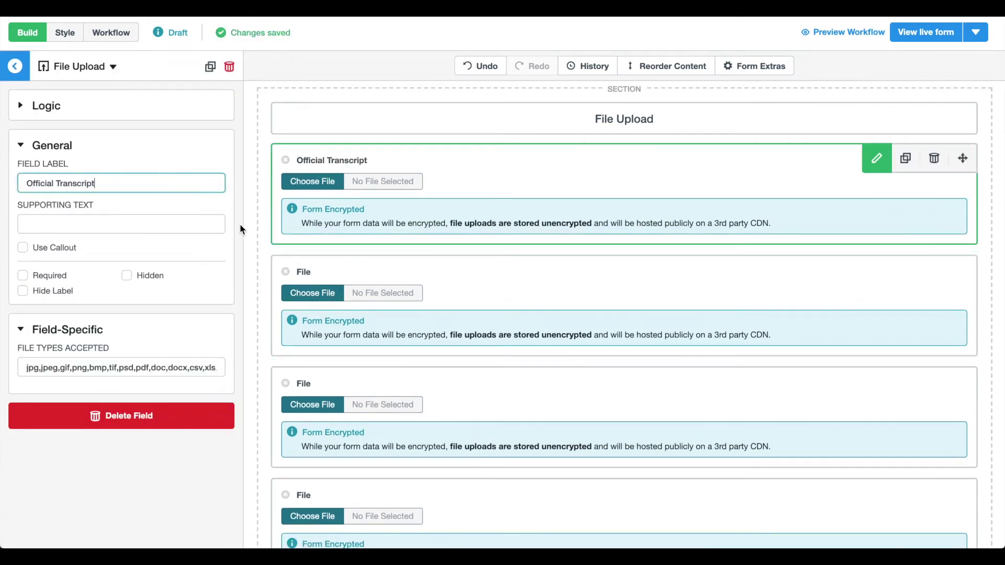
left_click(277, 273)
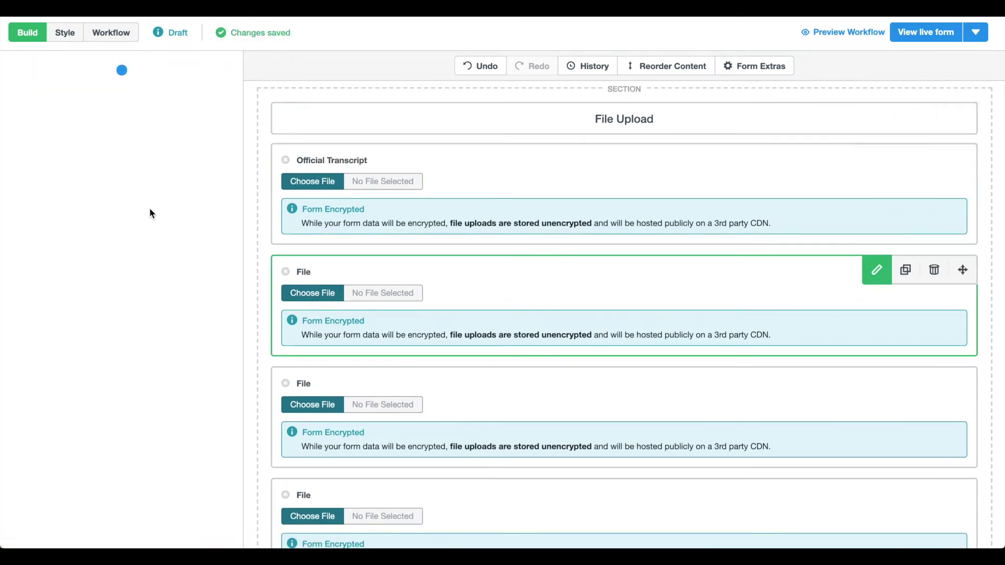
type("Unofficial Transc")
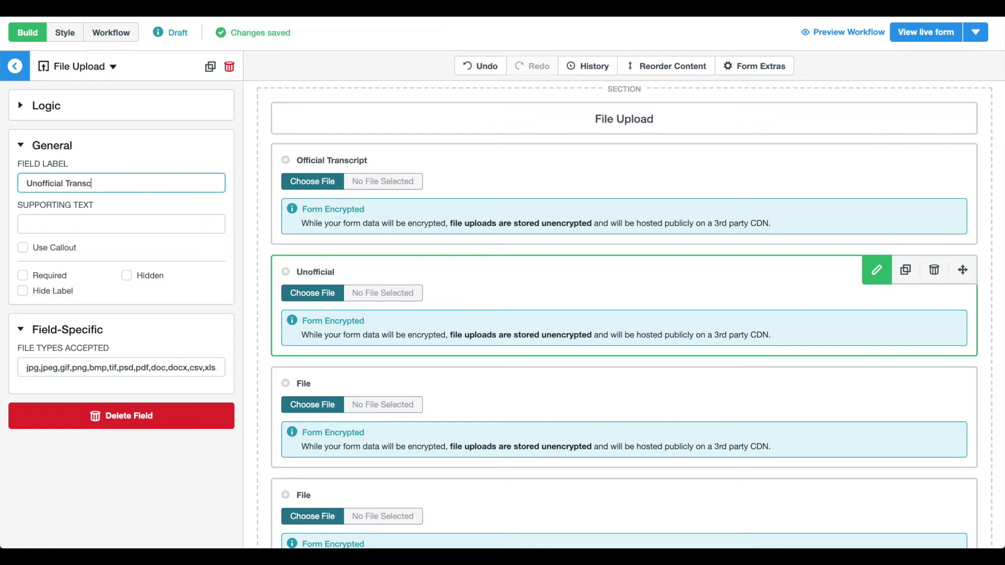
type("ript")
left_click(328, 384)
key("BackSpace")
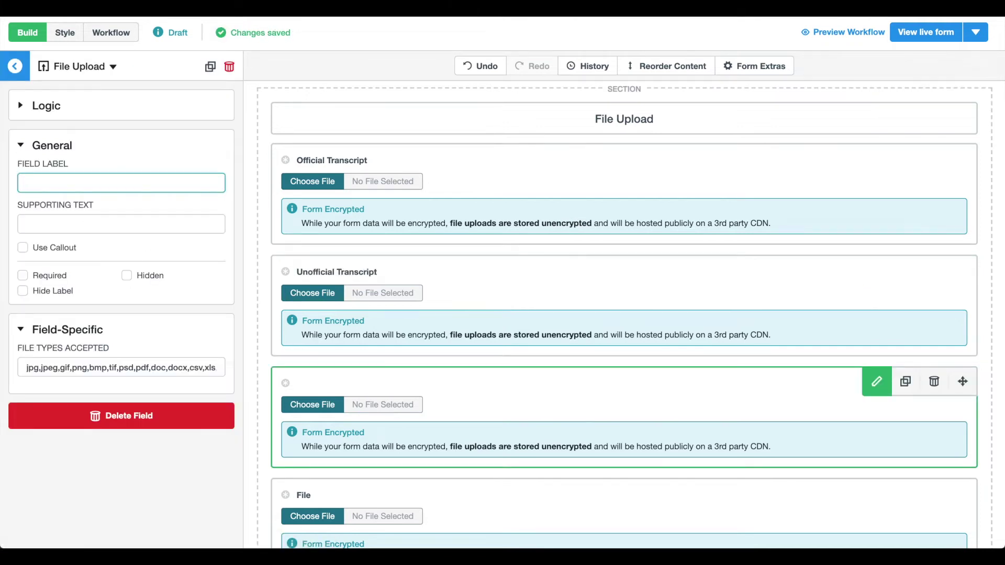
type("Progress Report")
Step: Label the remaining upload fields Discipline Records and Attendance Records
scroll(458, 418, "down", 3)
left_click(435, 407)
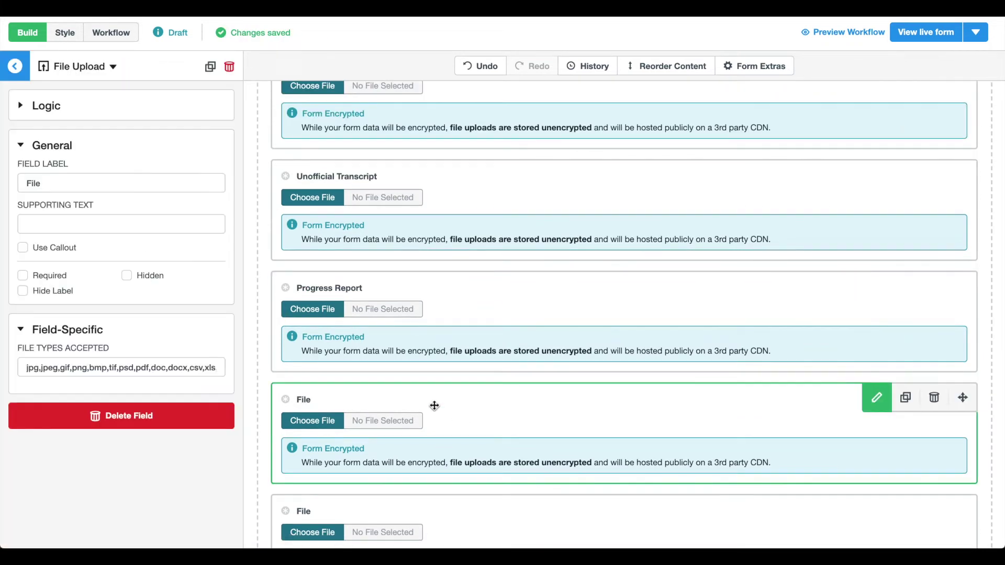
type("Discipline Records")
scroll(439, 395, "down", 3)
left_click(439, 394)
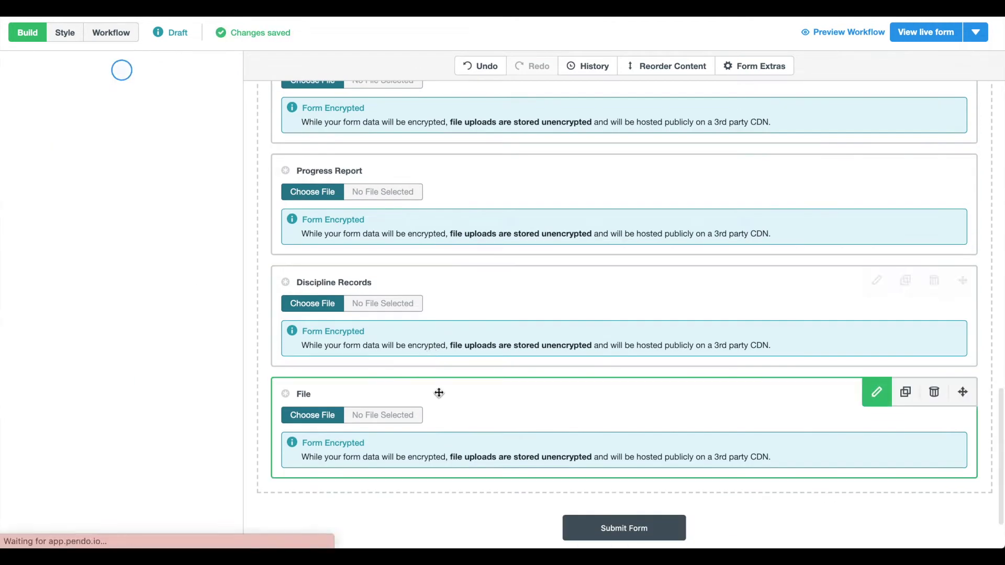
key("BackSpace")
type("Attendance Records")
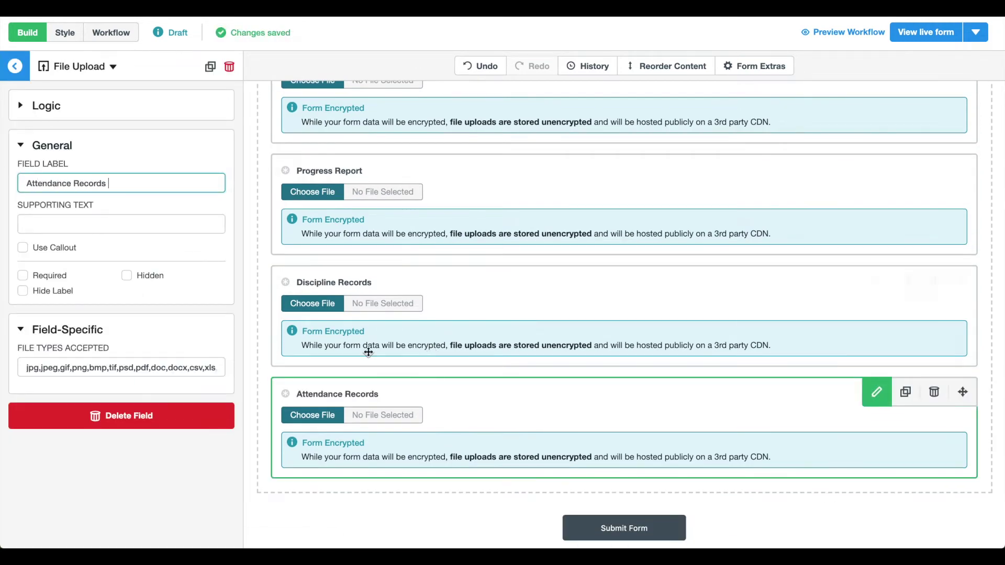
scroll(412, 380, "up", 2)
scroll(412, 381, "up", 5)
scroll(521, 271, "down", 3)
left_click(521, 271)
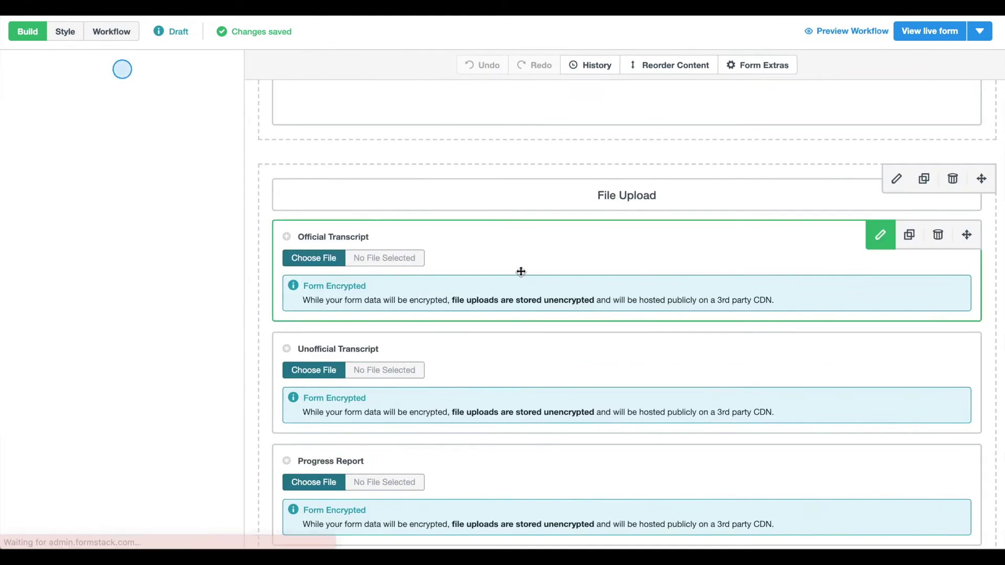
Step: Add requested-document show rules to the Official Transcript and Unofficial Transcript uploads
left_click(42, 105)
left_click(43, 147)
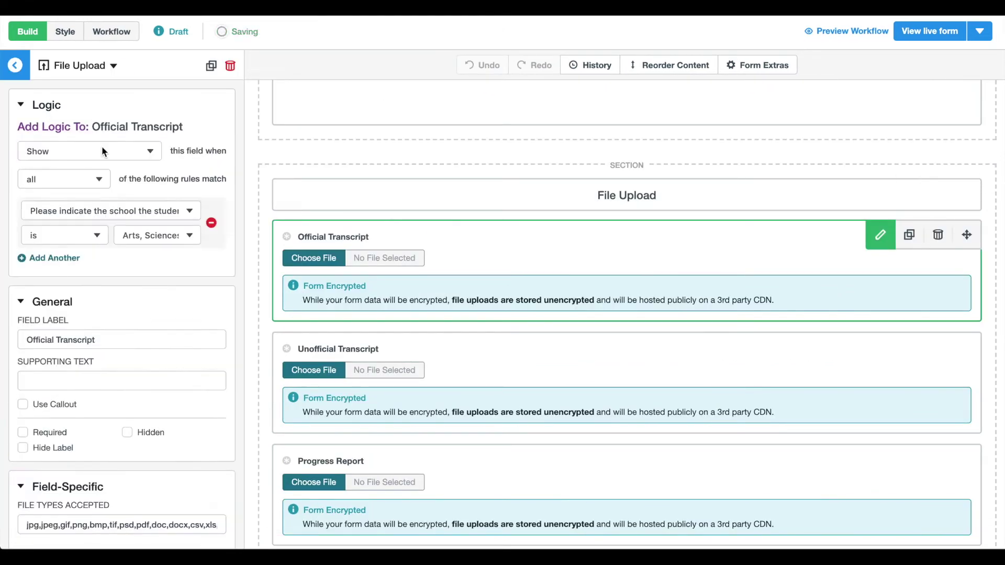
left_click(84, 177)
left_click(84, 179)
left_click(86, 212)
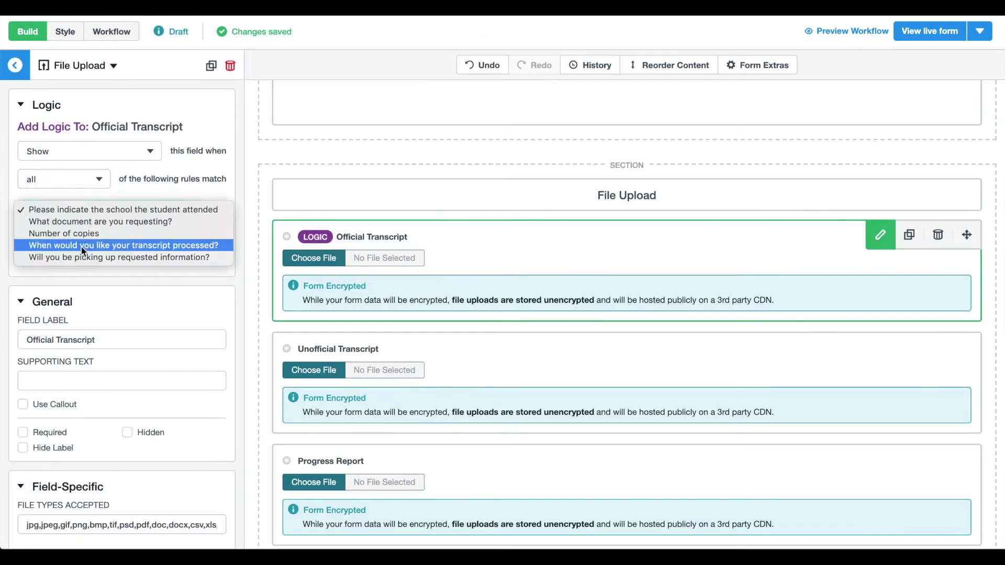
left_click(84, 224)
left_click(60, 258)
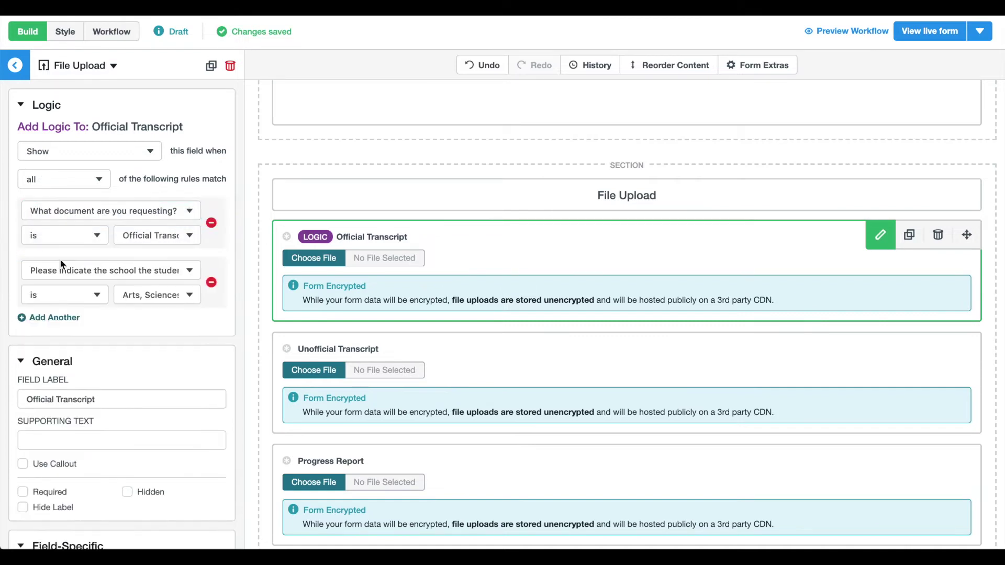
left_click(212, 282)
left_click(346, 349)
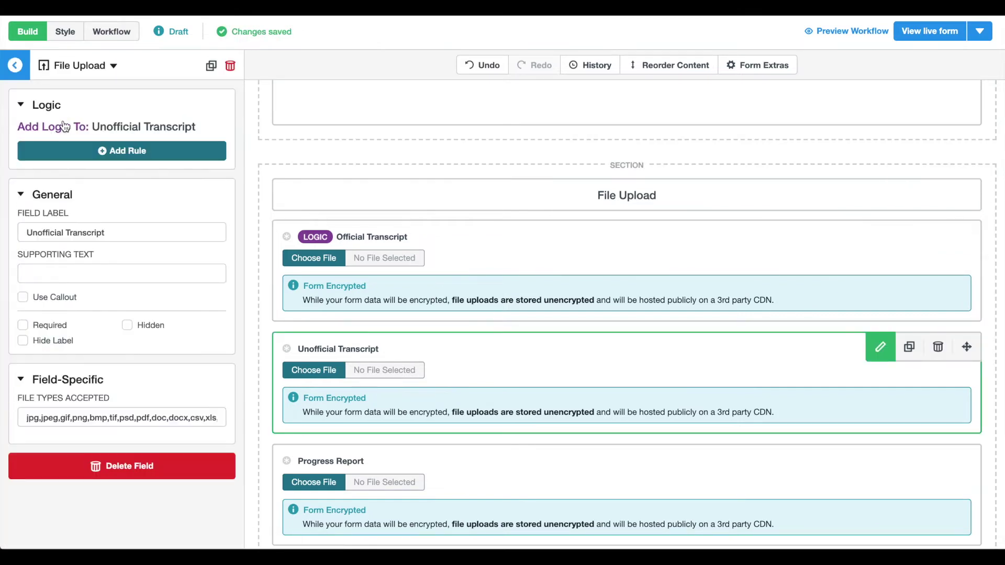
left_click(63, 151)
left_click(62, 212)
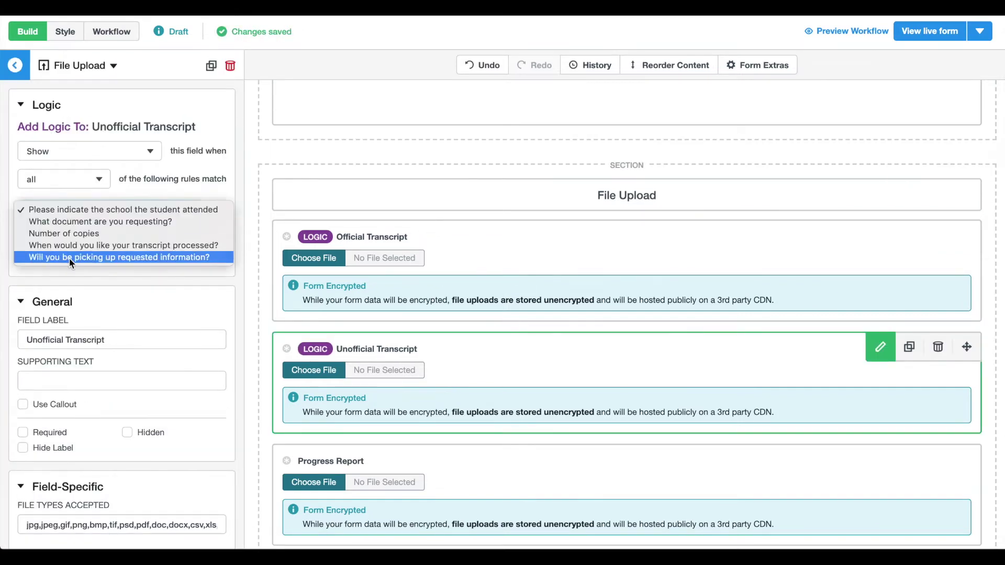
left_click(79, 221)
left_click(157, 234)
left_click(157, 246)
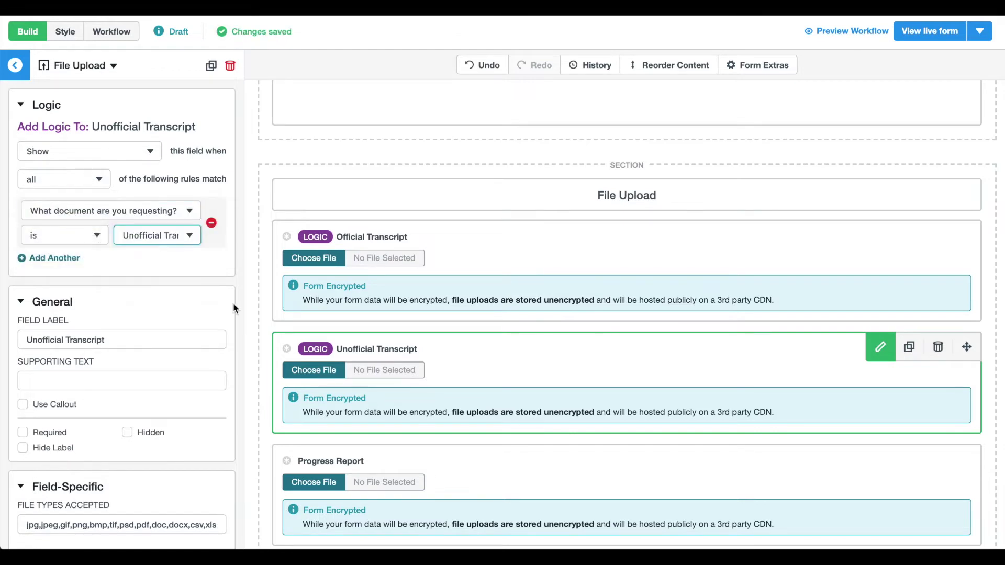
Step: Show the Progress Report and Discipline Records uploads only when those documents are requested
left_click(359, 454)
left_click(67, 108)
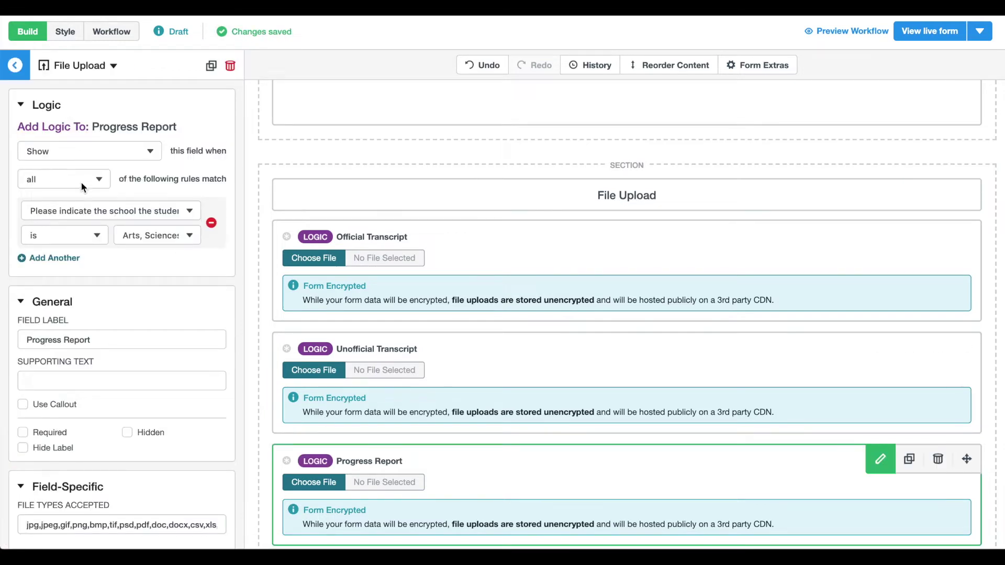
left_click(79, 209)
left_click(100, 222)
left_click(157, 234)
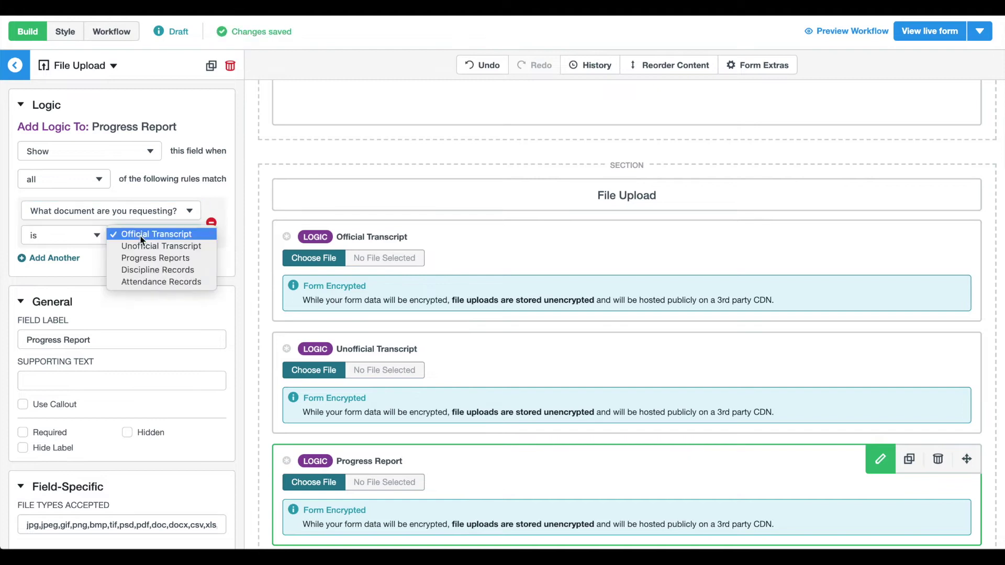
left_click(157, 256)
scroll(301, 306, "down", 5)
left_click(301, 305)
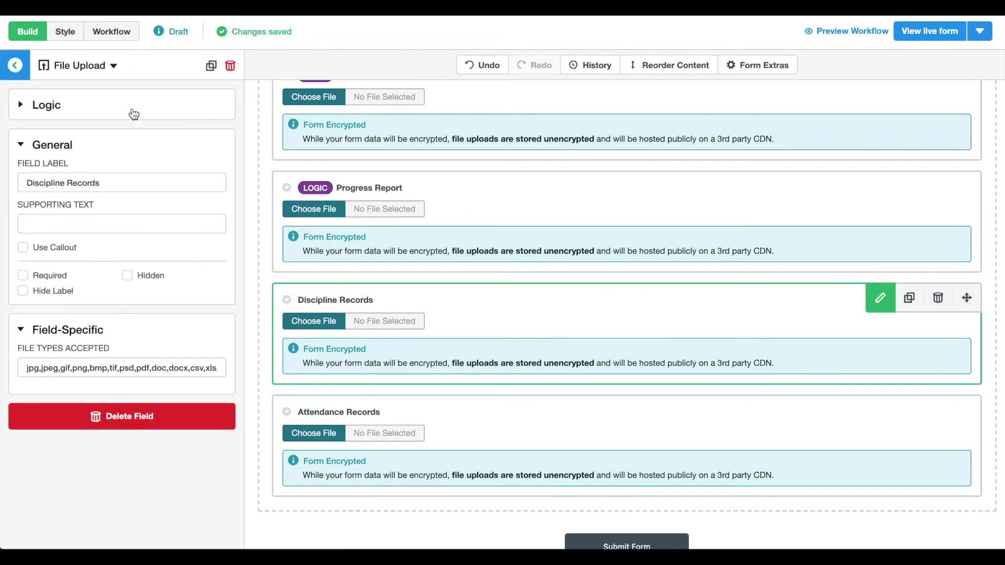
left_click(131, 113)
left_click(102, 212)
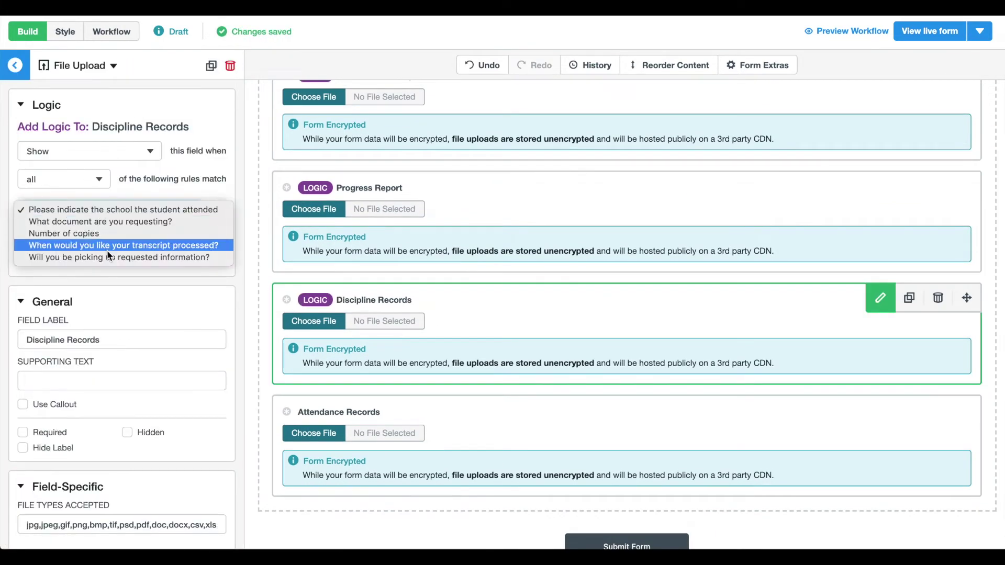
left_click(100, 221)
left_click(157, 234)
Step: Show the Attendance Records upload only when Attendance Records is requested
left_click(157, 270)
left_click(366, 403)
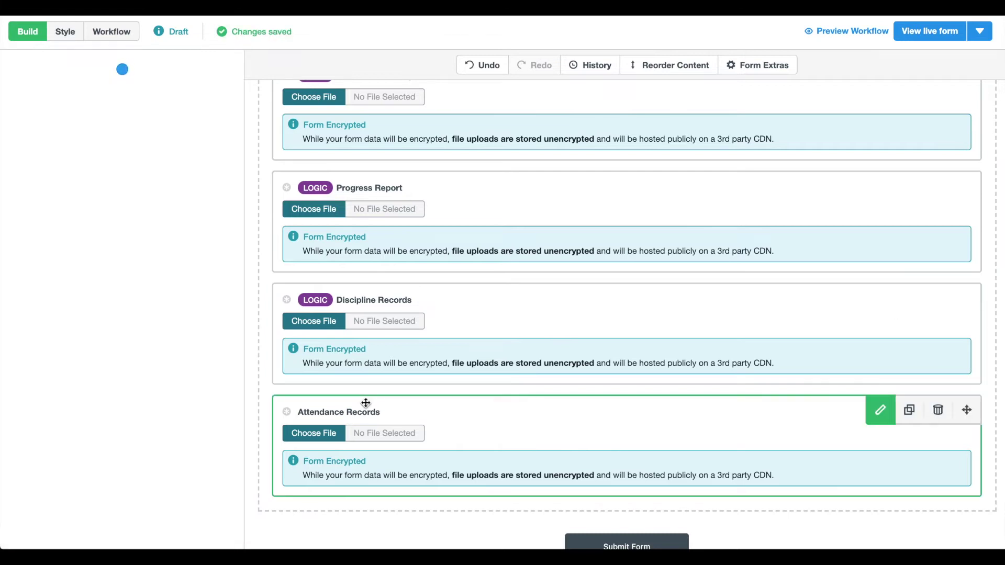
left_click(101, 111)
left_click(86, 212)
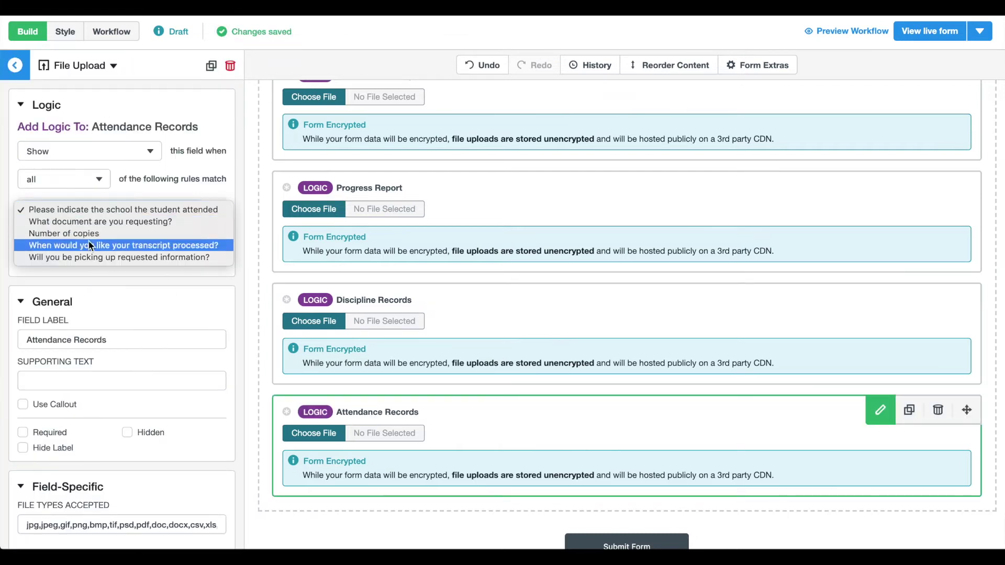
left_click(89, 221)
left_click(157, 235)
left_click(144, 283)
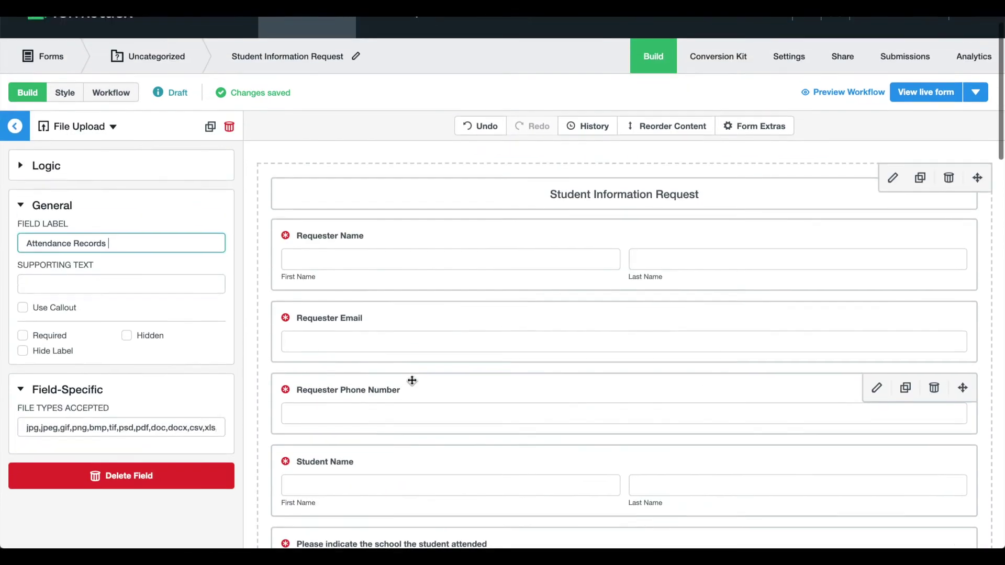
Step: Rename the Entry Step to Public Request and add the Student Information Request section to it
scroll(225, 209, "up", 1)
left_click(16, 157)
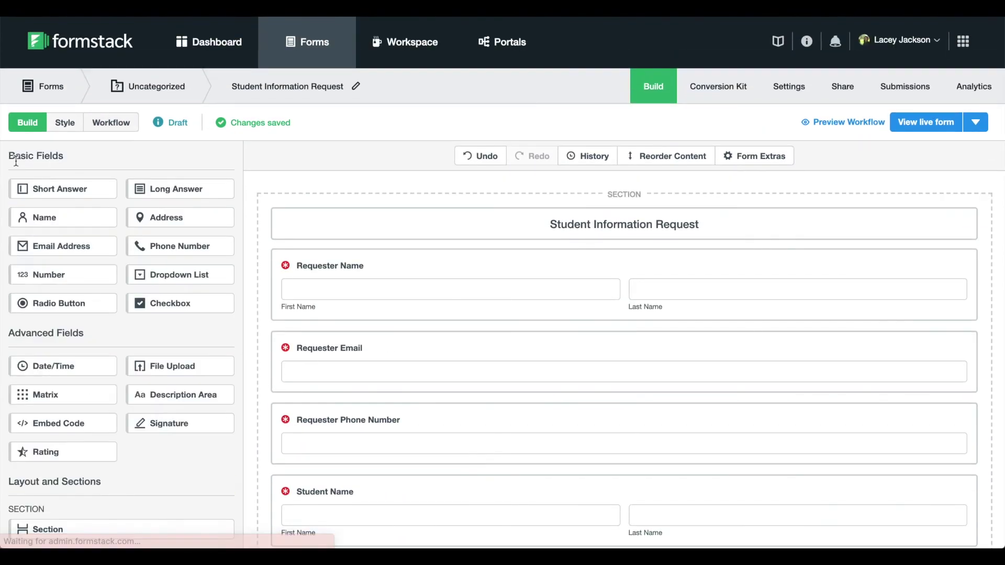
left_click(121, 122)
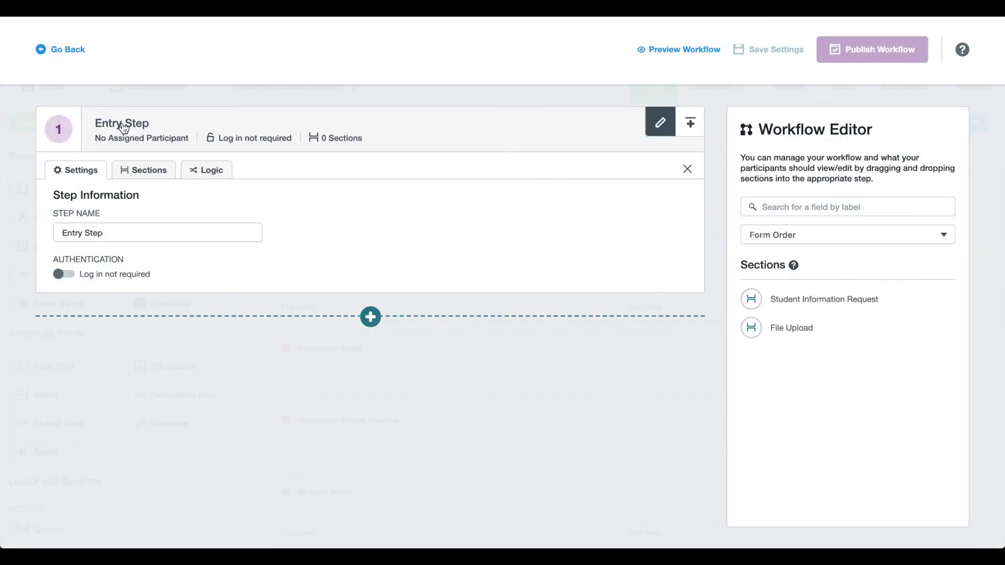
left_click(117, 239)
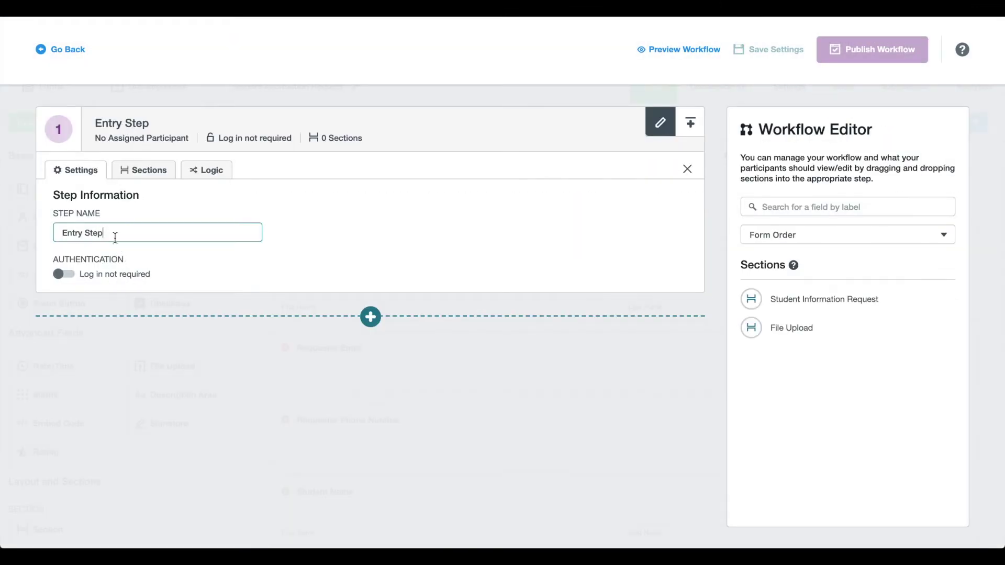
key("ctrl+a")
key("BackSpace")
type("P")
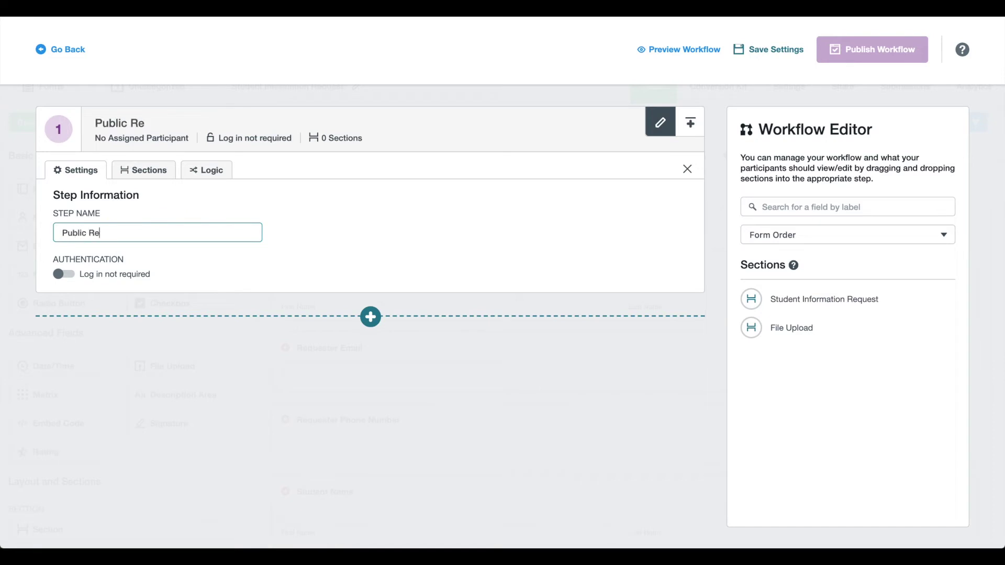
left_click(140, 178)
left_click(135, 228)
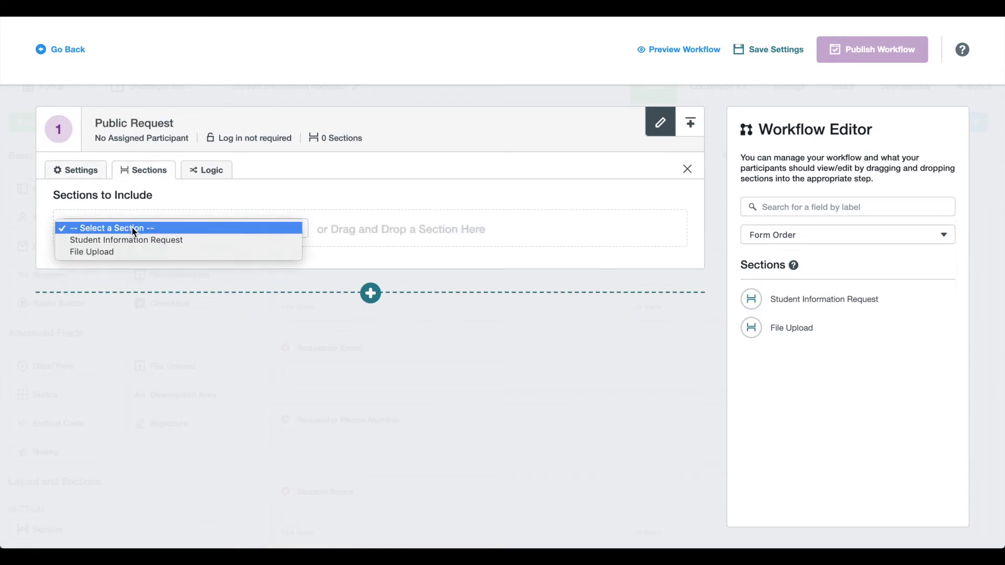
left_click(135, 238)
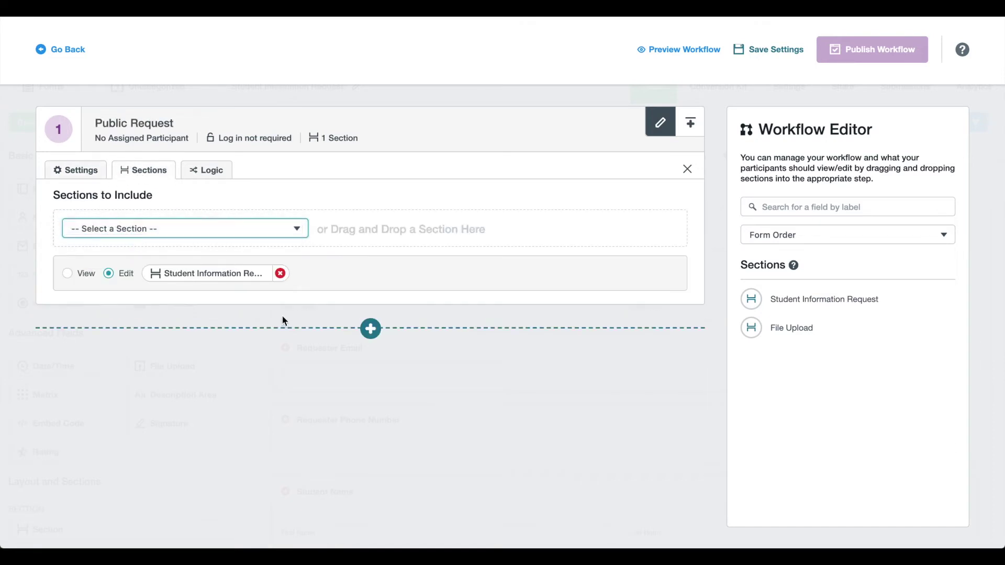
Step: Add a second workflow step and name it File Upload
left_click(371, 328)
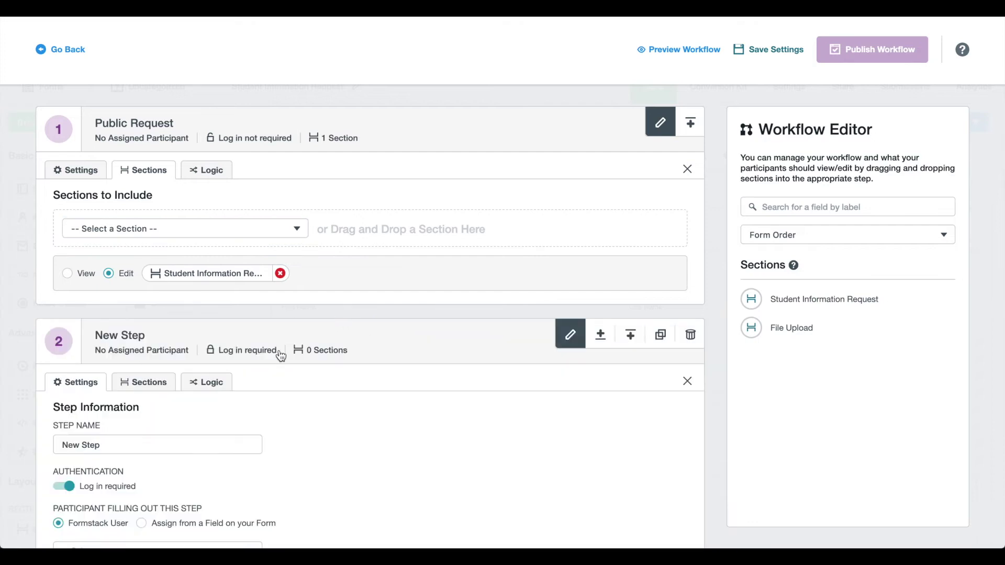
scroll(280, 353, "down", 2)
left_click(129, 362)
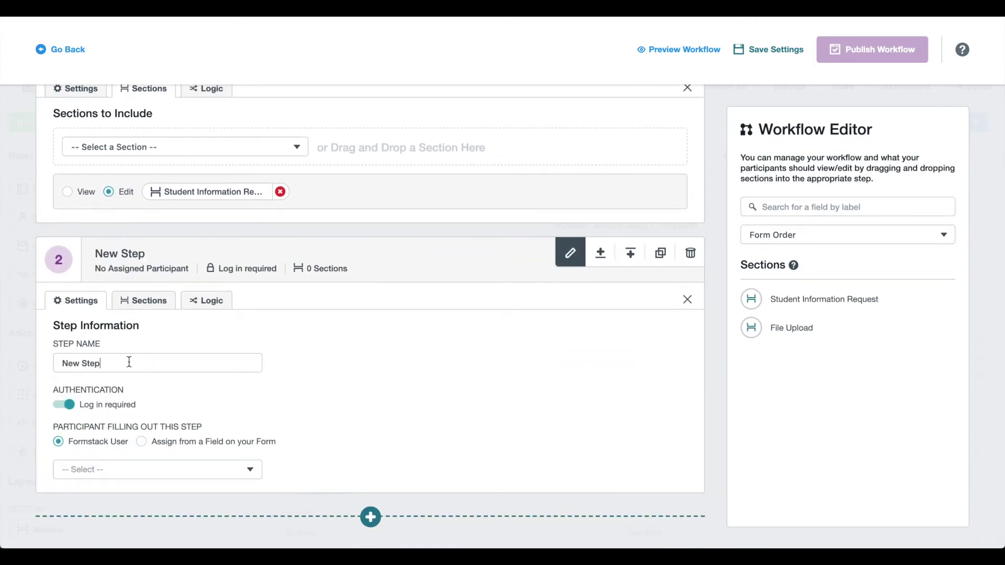
key("ctrl+a")
key("BackSpace")
type("File")
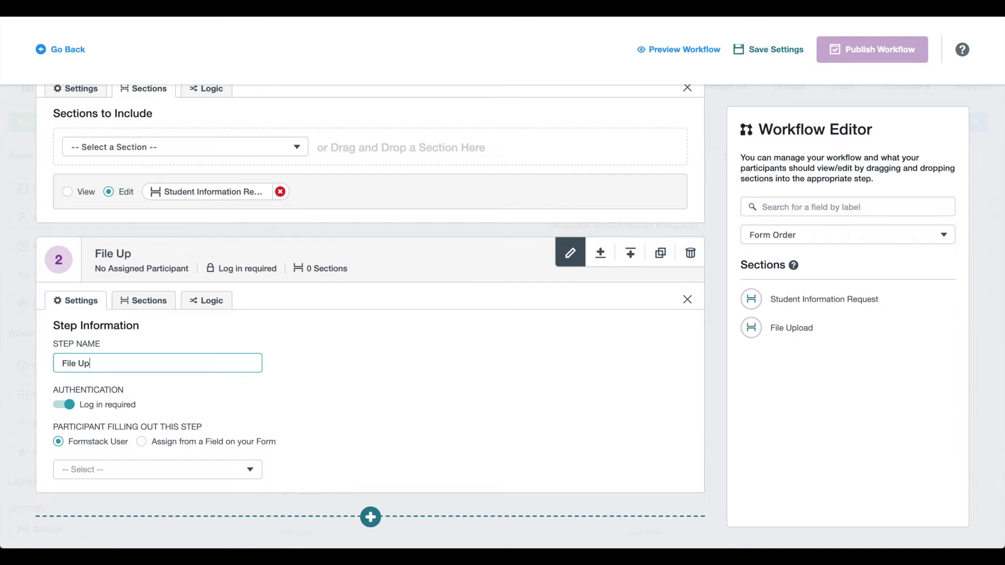
Step: Include the File Upload section in step two and assign its participant from the school-attended field
left_click(145, 308)
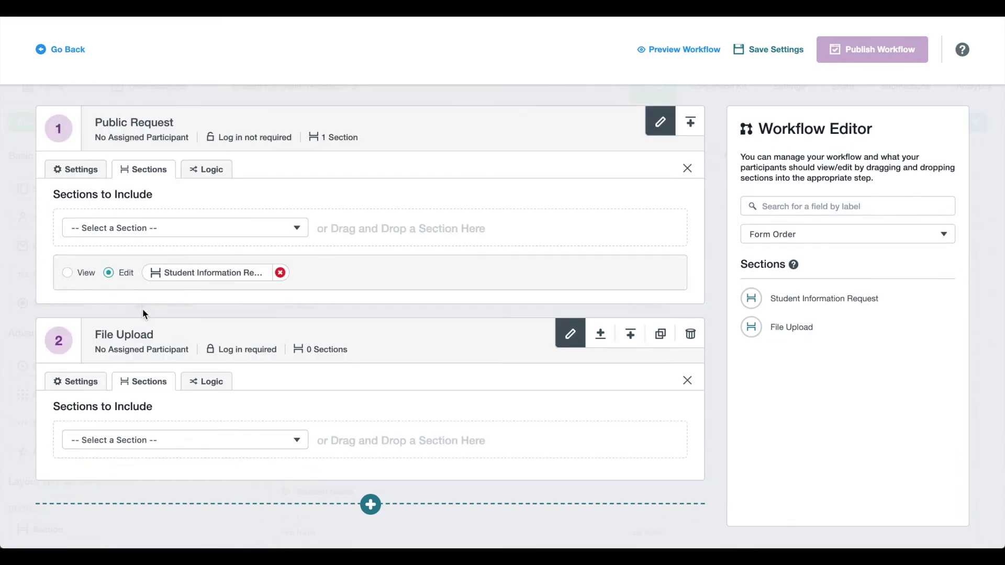
left_click(129, 443)
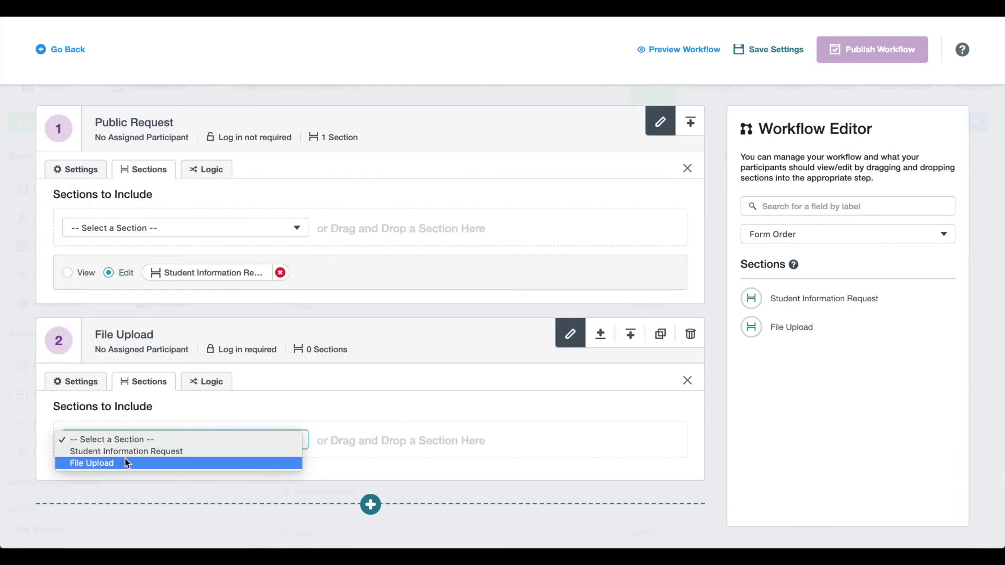
left_click(127, 464)
left_click(78, 358)
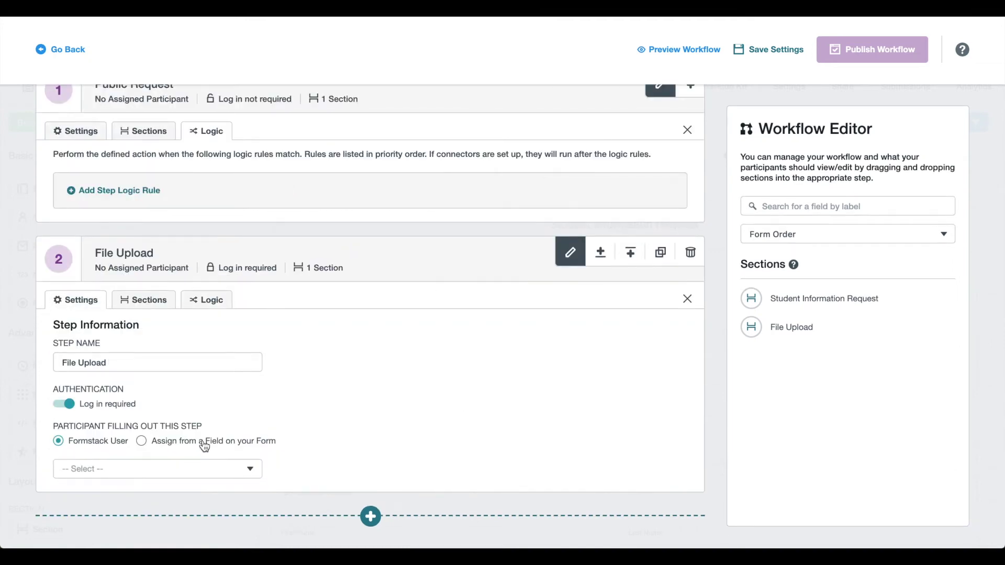
left_click(237, 442)
left_click(227, 459)
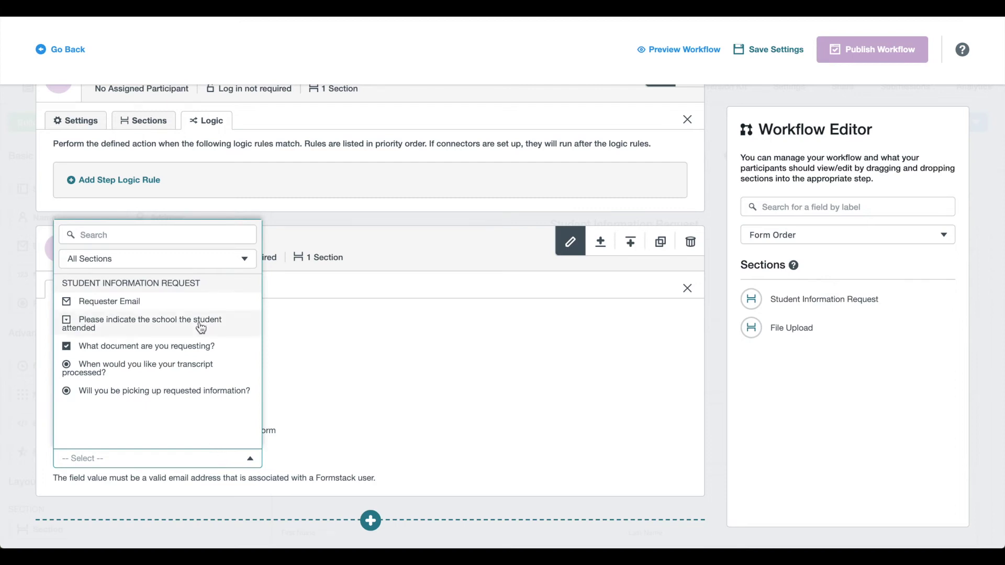
left_click(178, 324)
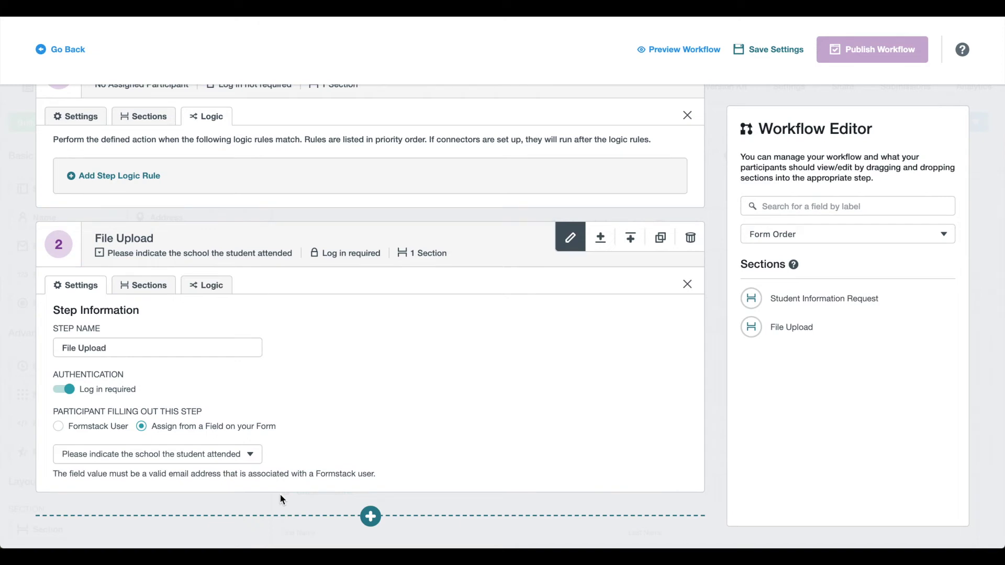
Step: Open the school-attended dropdown's Advanced Options Editor and enable separate option values
left_click(226, 458)
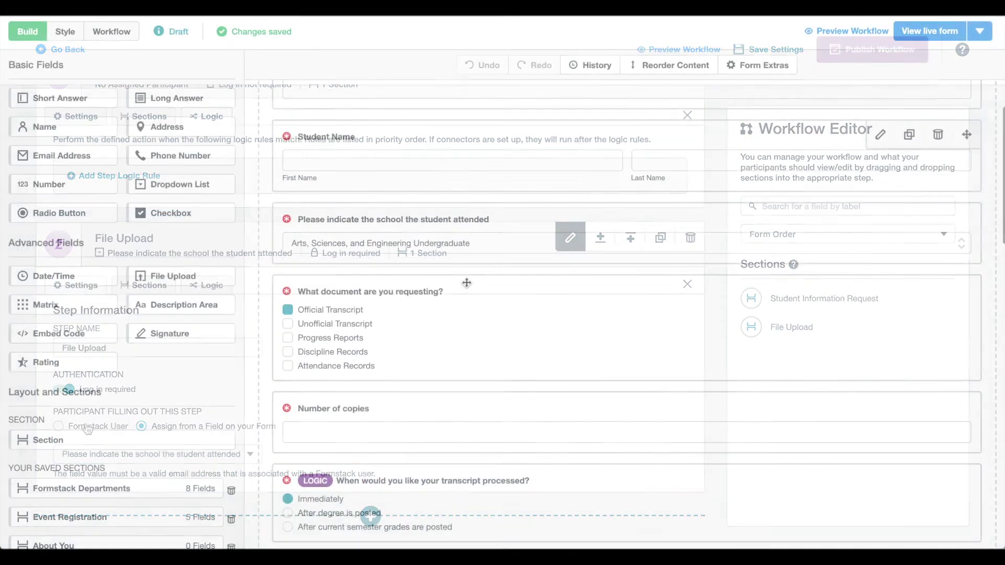
left_click(464, 254)
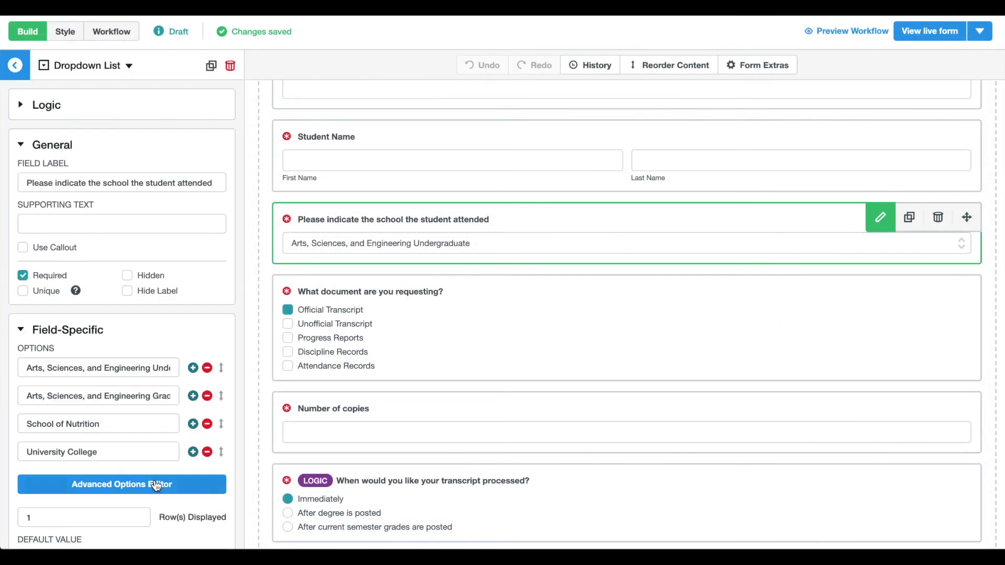
left_click(156, 486)
left_click(768, 147)
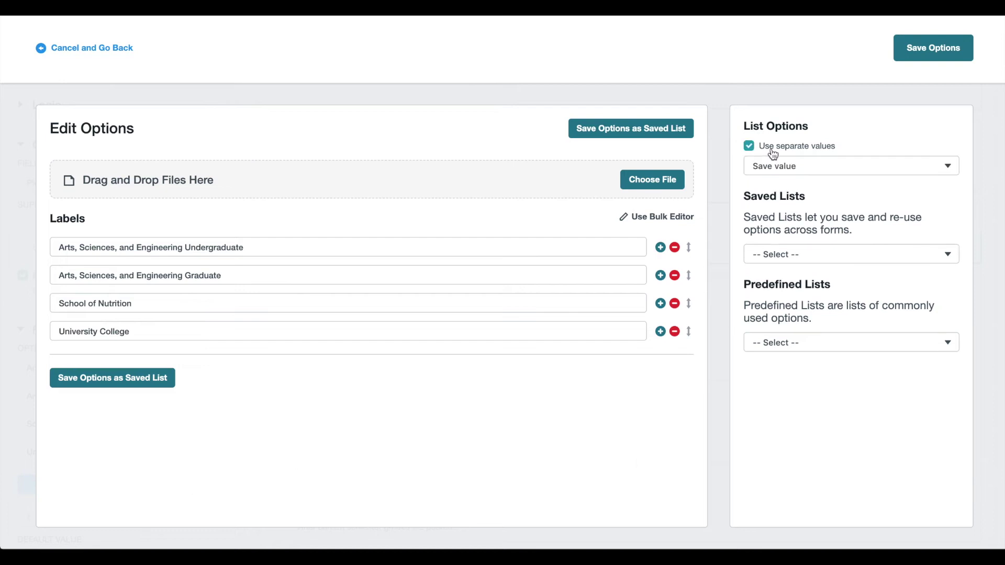
Step: Store each campus e-mail as the value for undergraduate, graduate, School of Nutrition and University College, then save
triple_click(522, 240)
key("BackSpace")
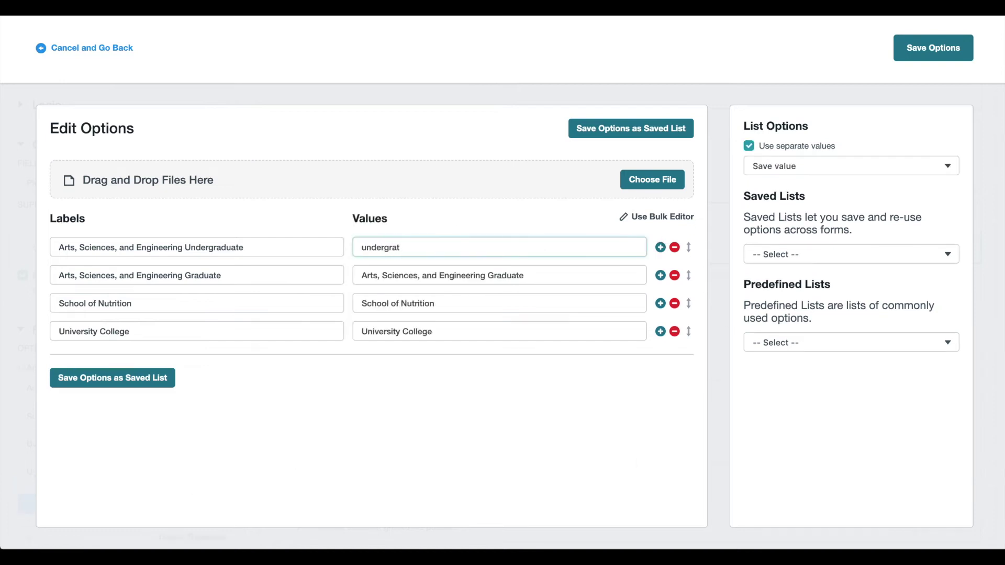
key("Tab")
key("Tab")
key("Tab")
key("Tab")
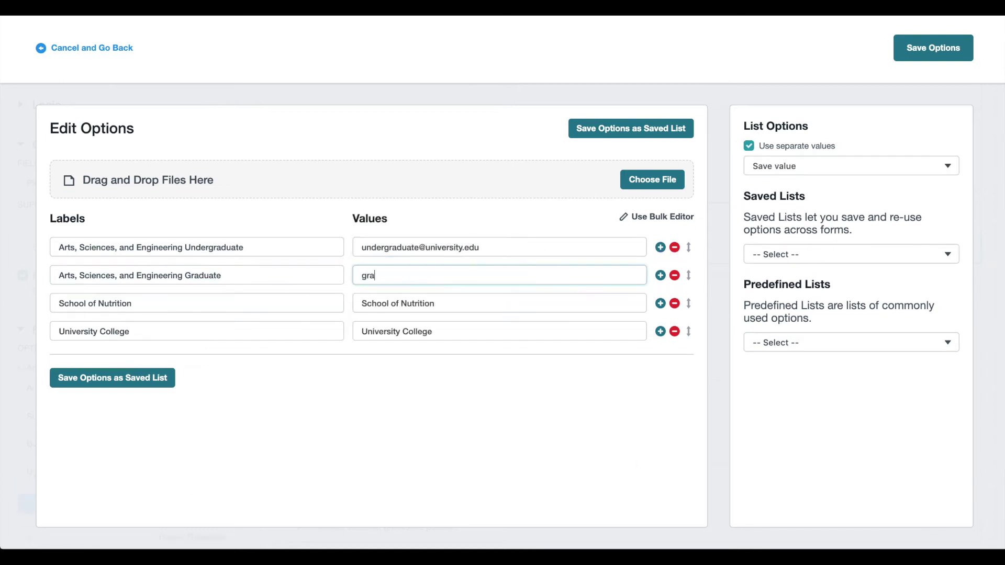
key("Tab")
key("Tab")
key("Tab")
key("Tab")
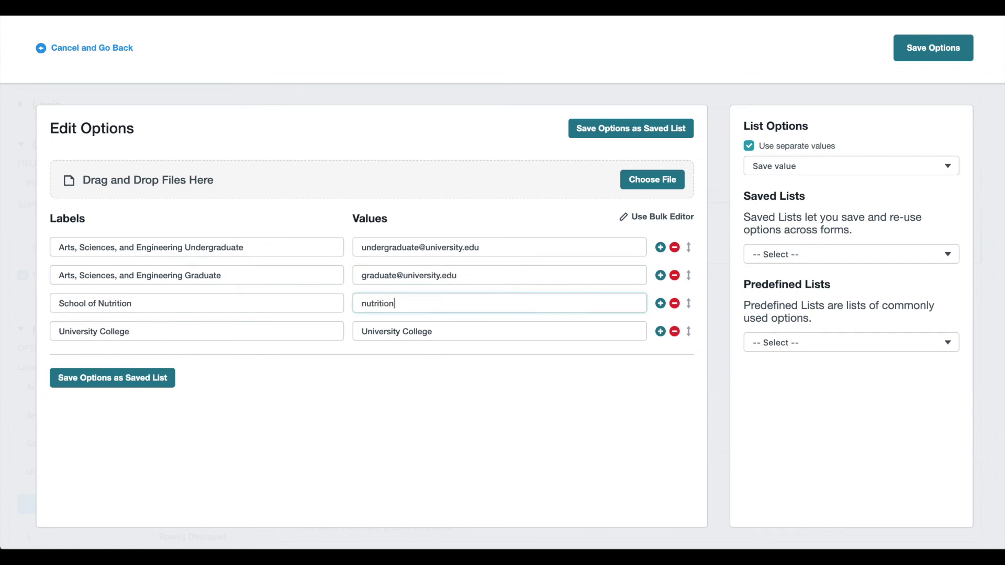
key("Tab")
key("Tab")
key("Tab")
key("Tab")
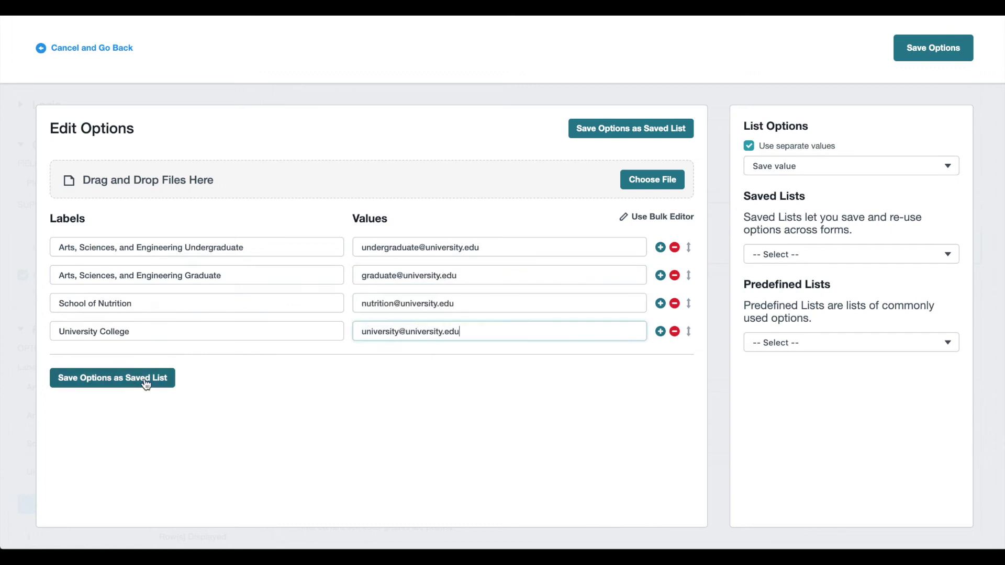
left_click(932, 49)
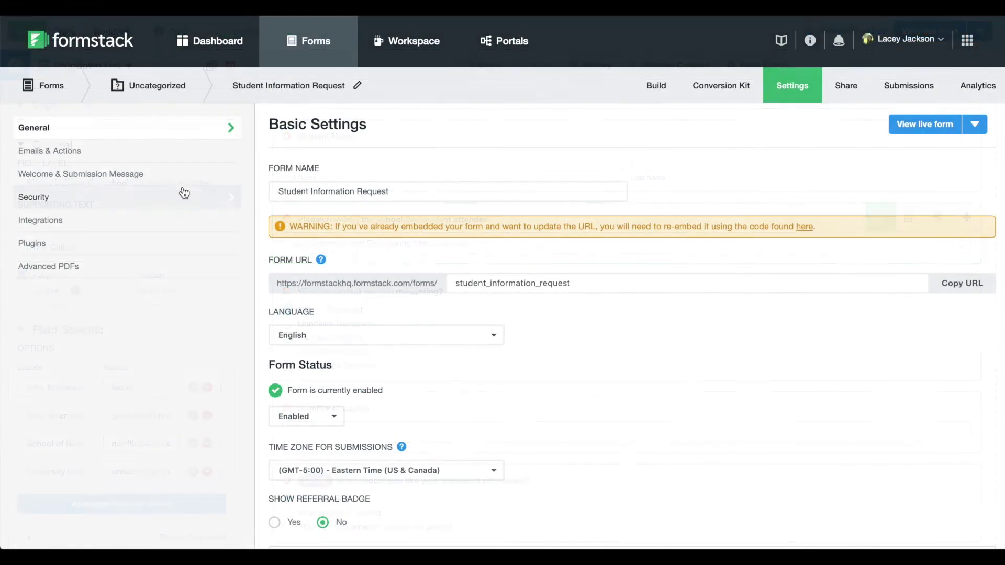
Step: Create and save a workflow assignment email named 'Please upload the requested file'
left_click(173, 157)
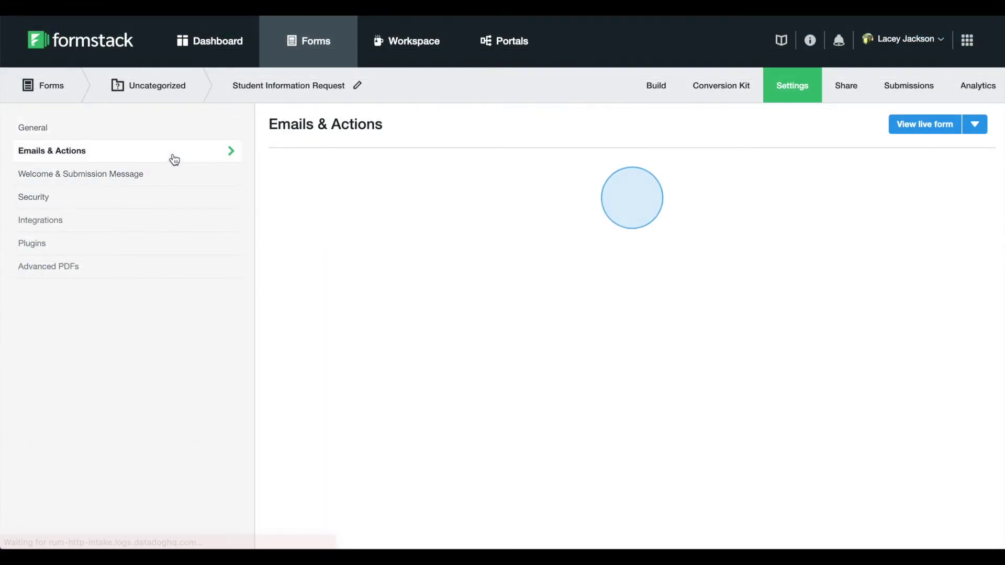
scroll(458, 292, "down", 3)
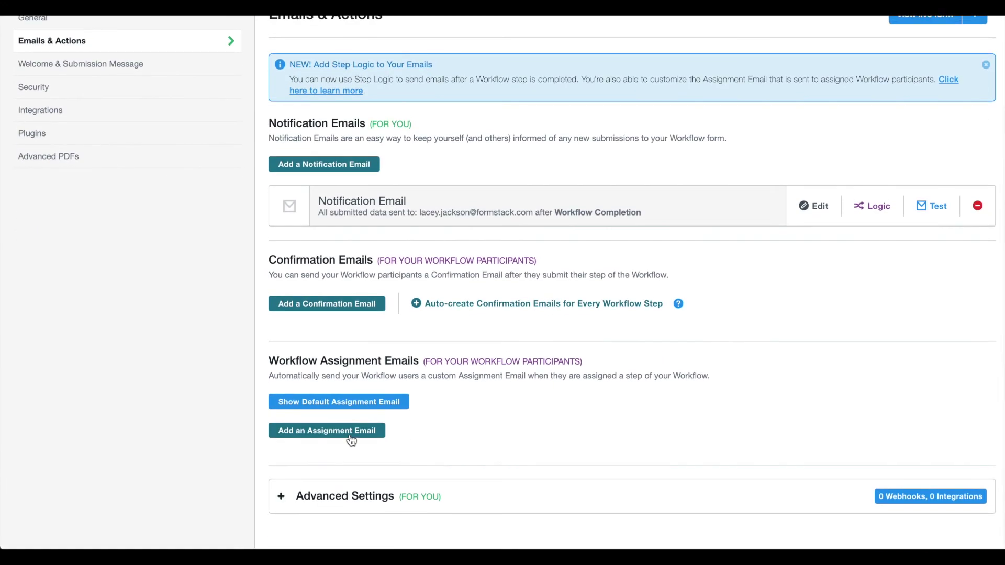
left_click(348, 431)
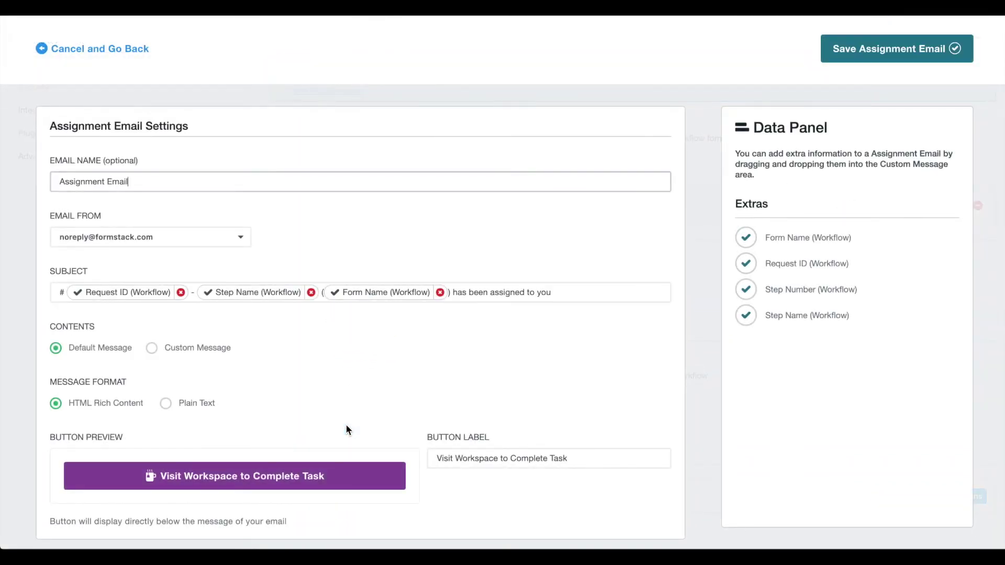
left_click_drag(131, 182, 30, 168)
type("Please upload the requested file")
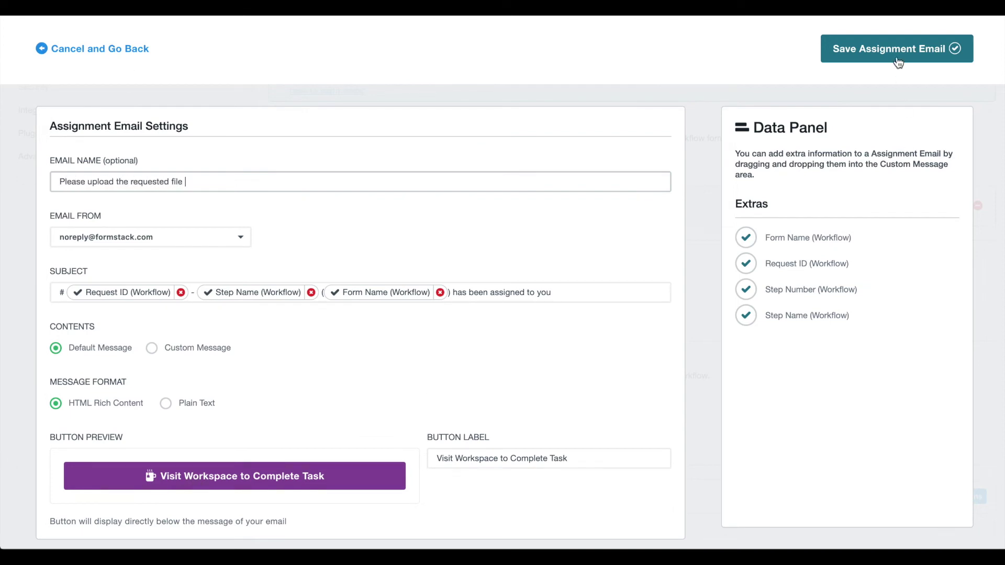
left_click(899, 52)
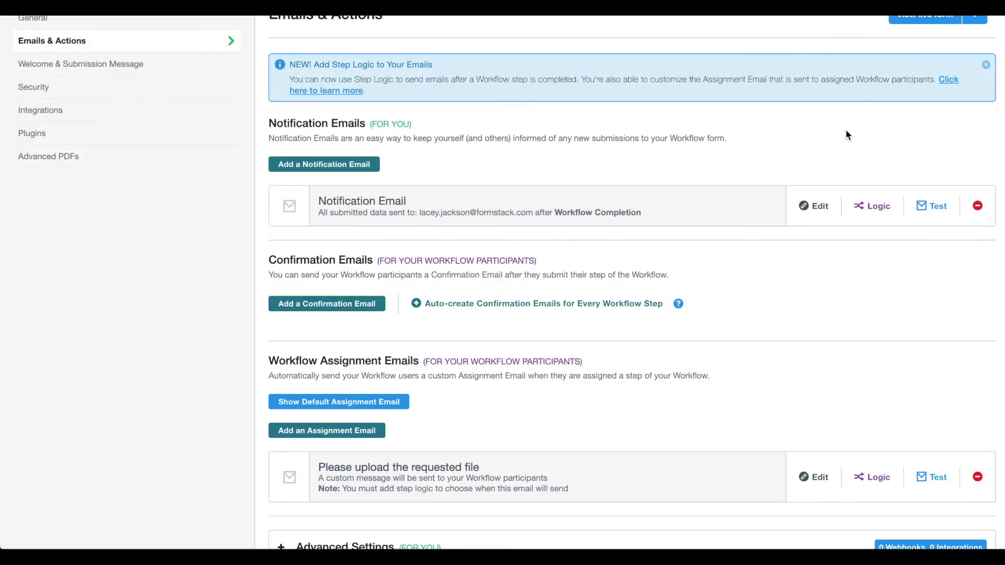
scroll(846, 135, "up", 3)
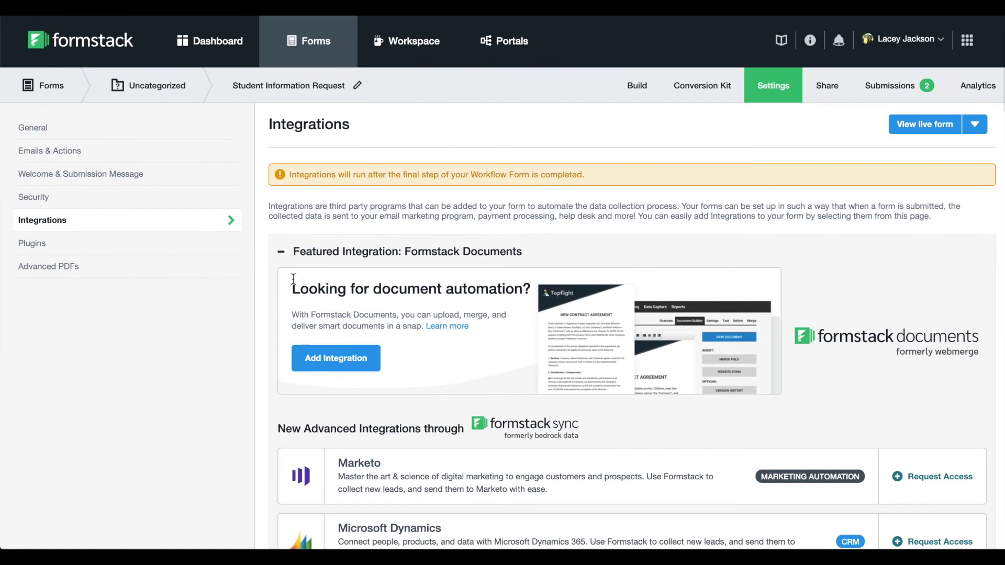
Step: Add the Formstack Documents integration using Airtable Sales Proposal's credentials, then create a new document from this form
left_click(321, 360)
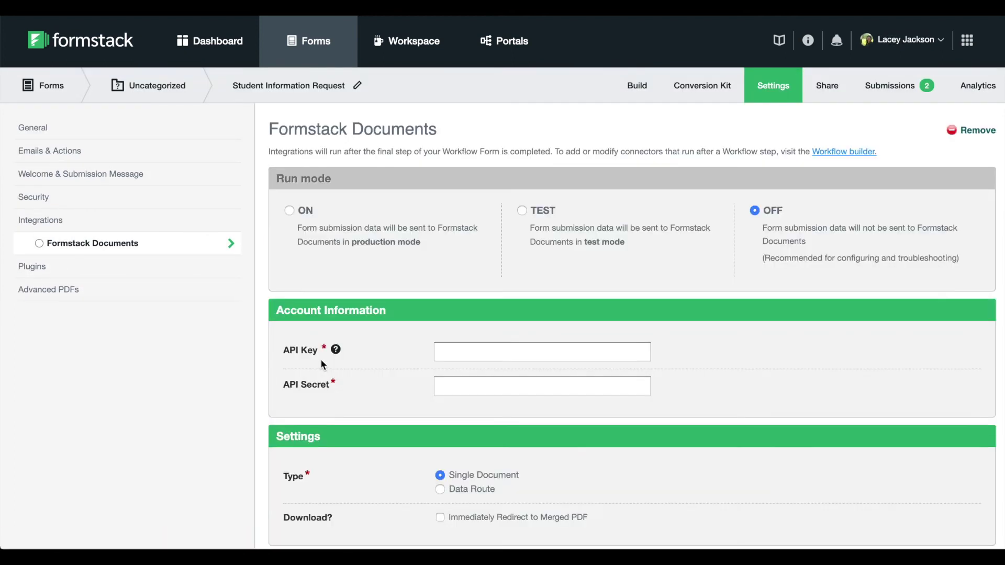
left_click(592, 390)
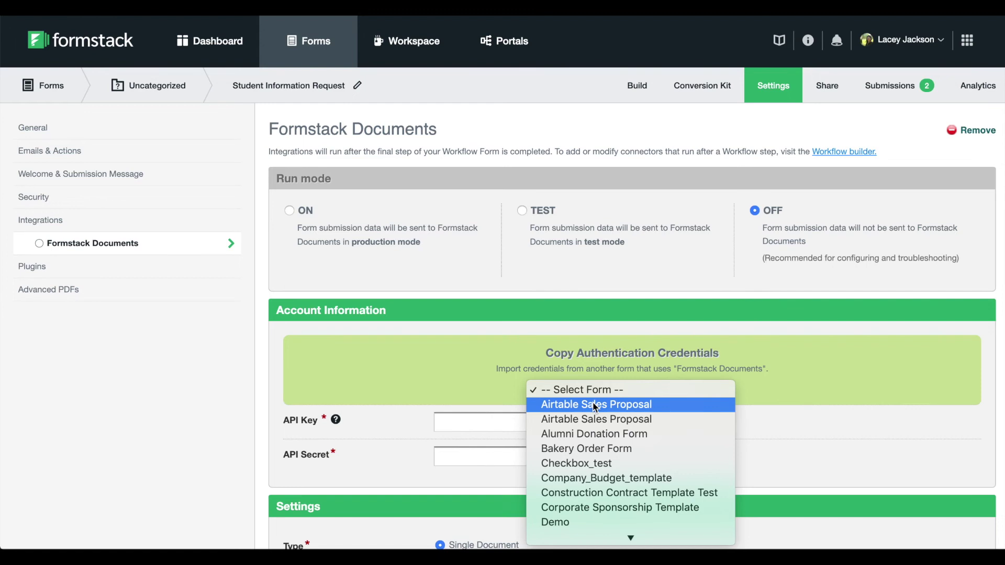
left_click(595, 405)
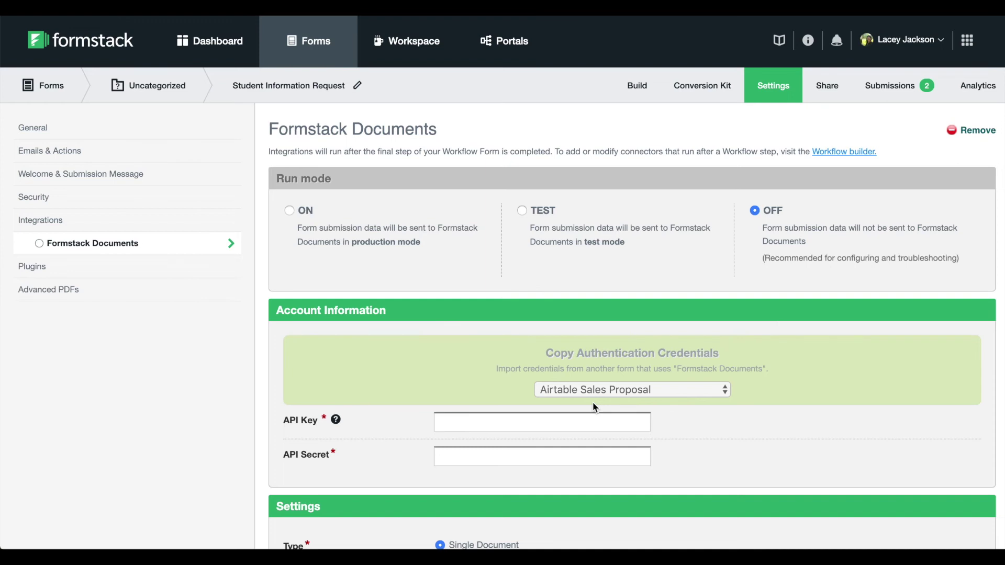
scroll(593, 402, "down", 2)
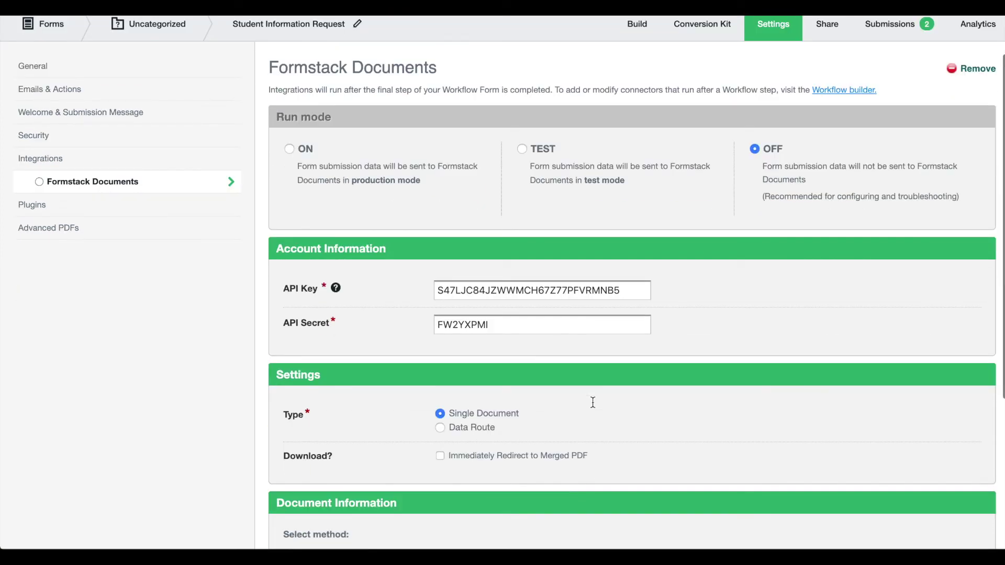
scroll(592, 402, "down", 4)
left_click(620, 442)
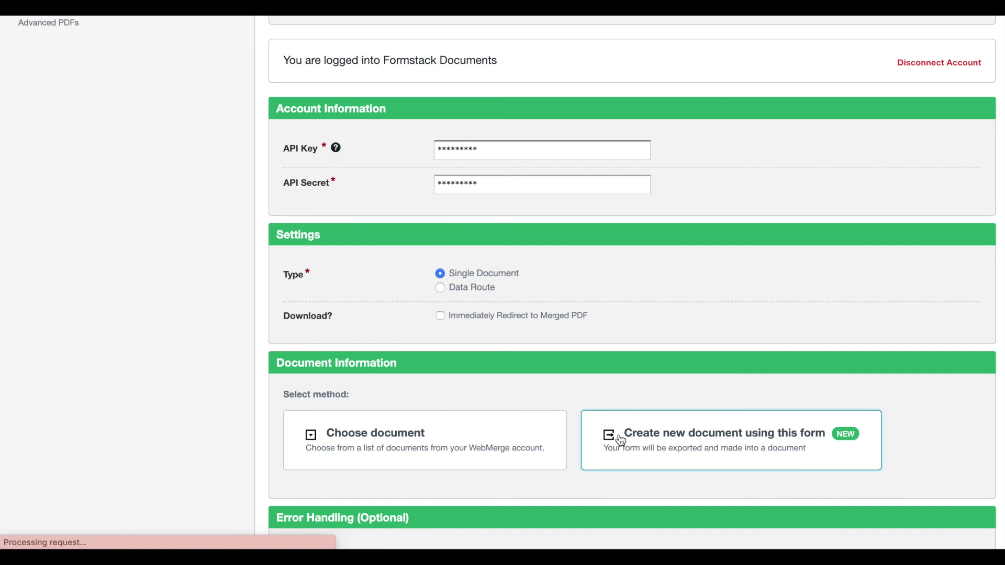
Step: Open the generated Student Information Request document in Formstack Documents for customizing
scroll(622, 441, "down", 3)
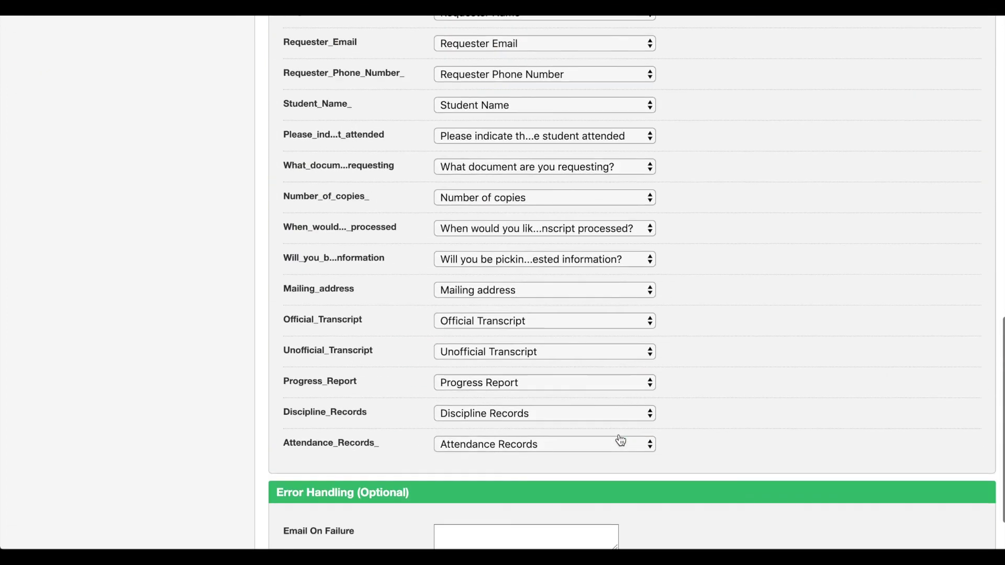
scroll(618, 440, "up", 6)
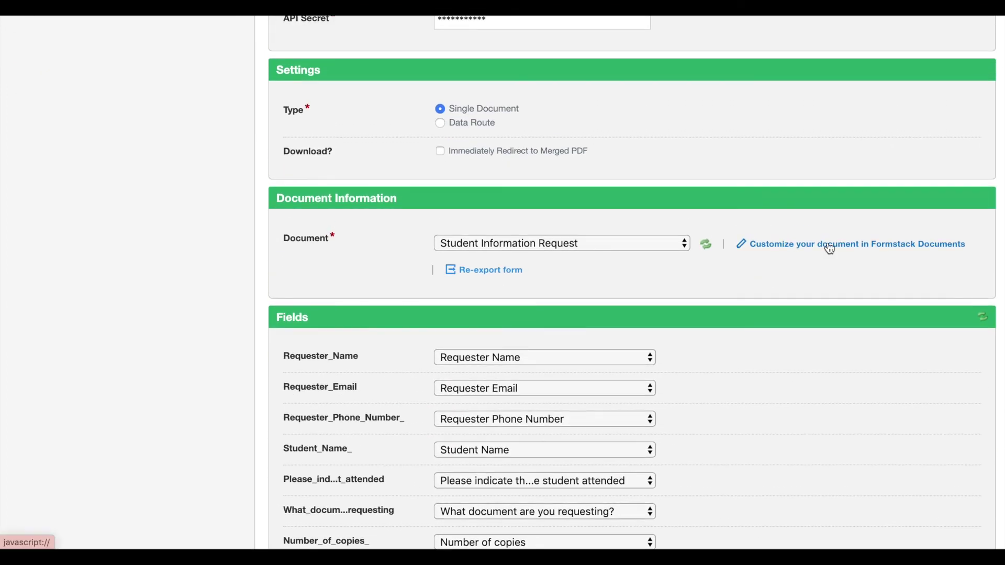
left_click(829, 246)
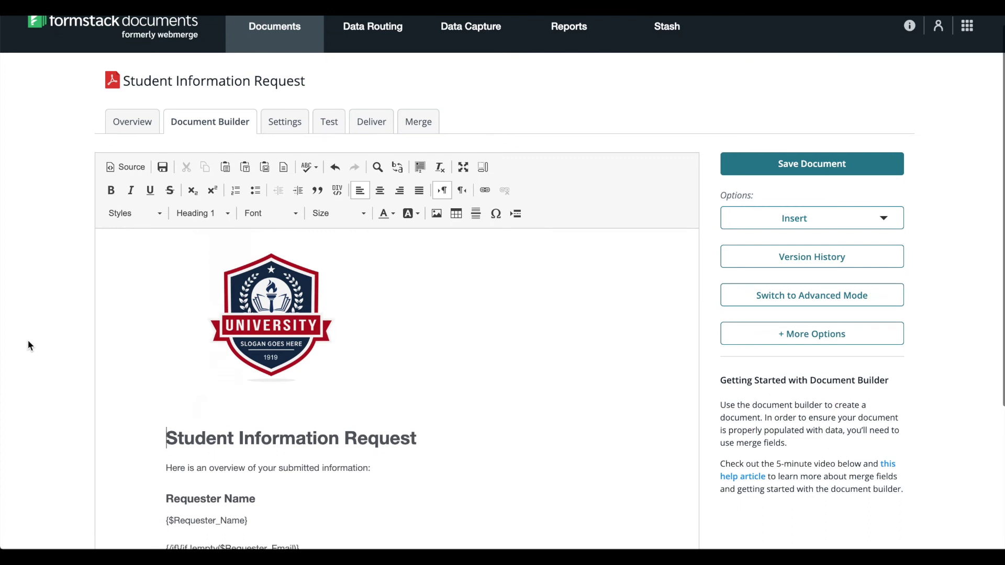
Step: Save the document template and set the email delivery's Send To to Requester_Email
scroll(327, 390, "down", 4)
scroll(329, 395, "down", 15)
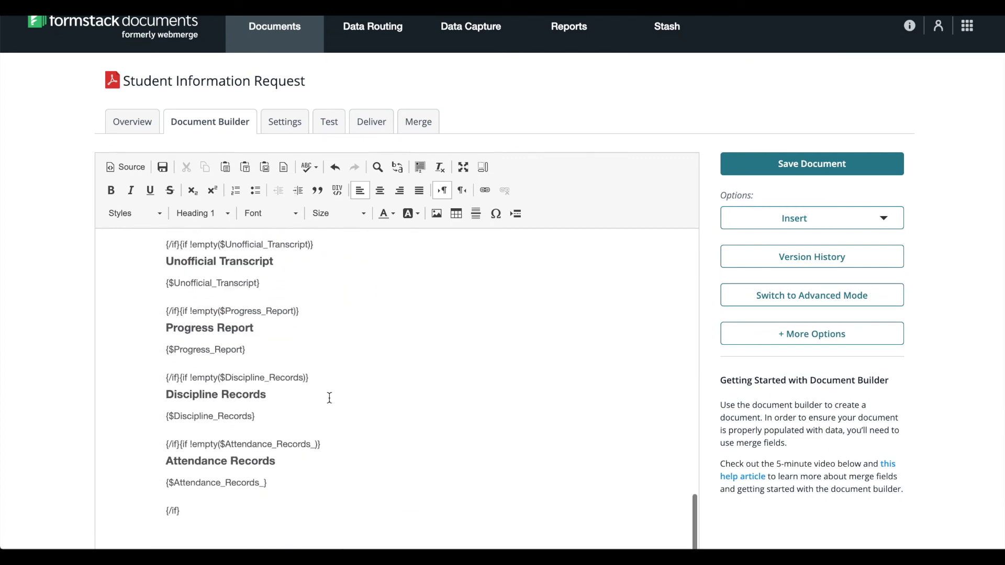
scroll(326, 375, "up", 20)
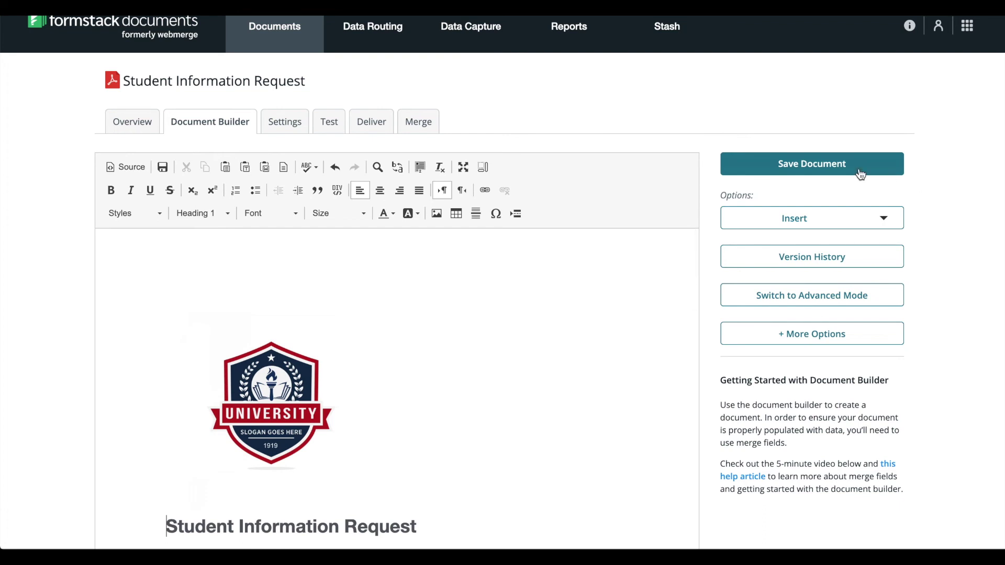
left_click(812, 164)
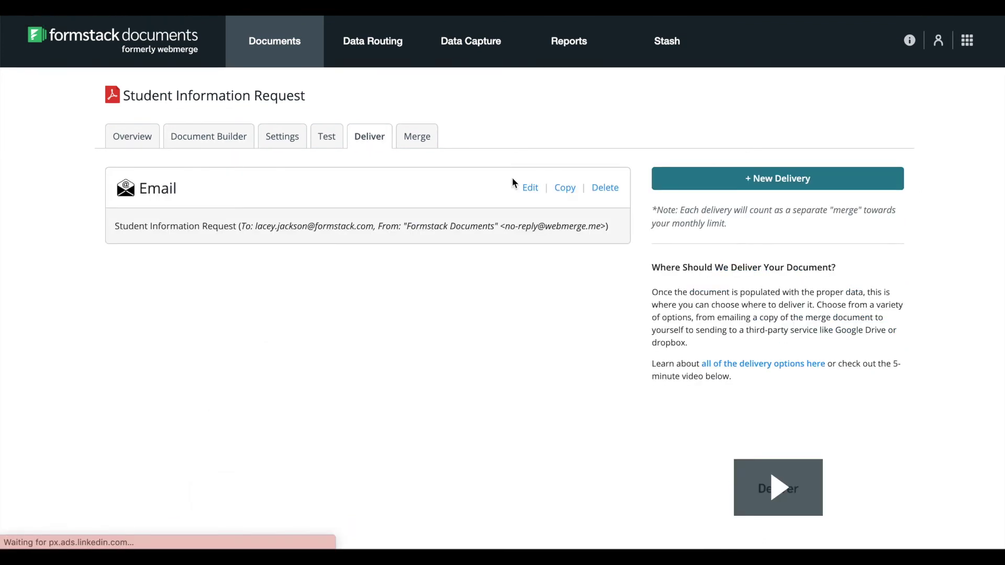
left_click(529, 188)
left_click(309, 189)
left_click(309, 201)
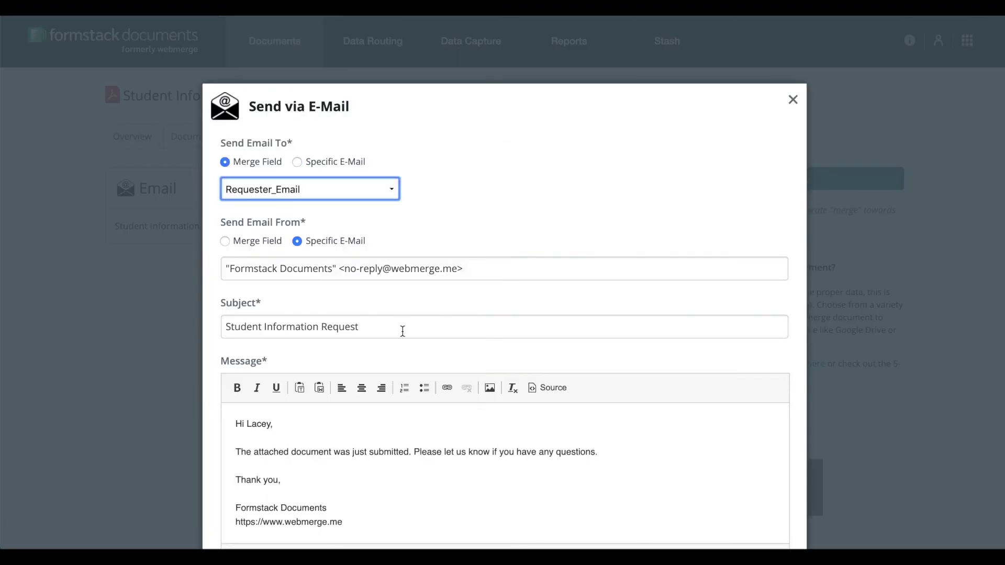
Step: Rewrite the message to say the requested document for Student_Name_ is attached, plus a contact e-mail
scroll(523, 393, "down", 3)
left_click(628, 402)
triple_click(416, 320)
type("Attached")
left_click(679, 446)
left_click(495, 320)
type("you'll find the")
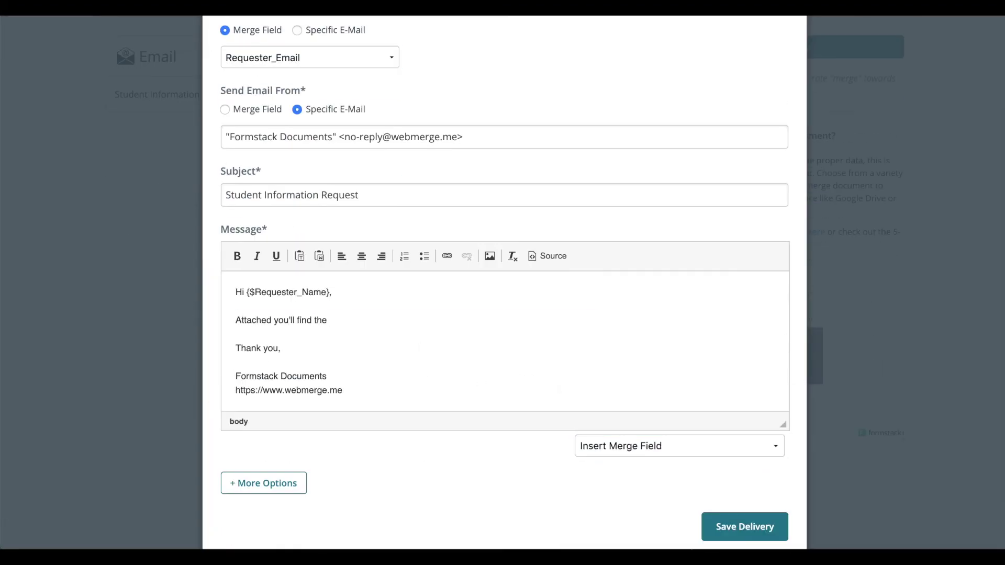
left_click(678, 446)
left_click(628, 473)
type("for")
left_click(679, 446)
left_click(617, 497)
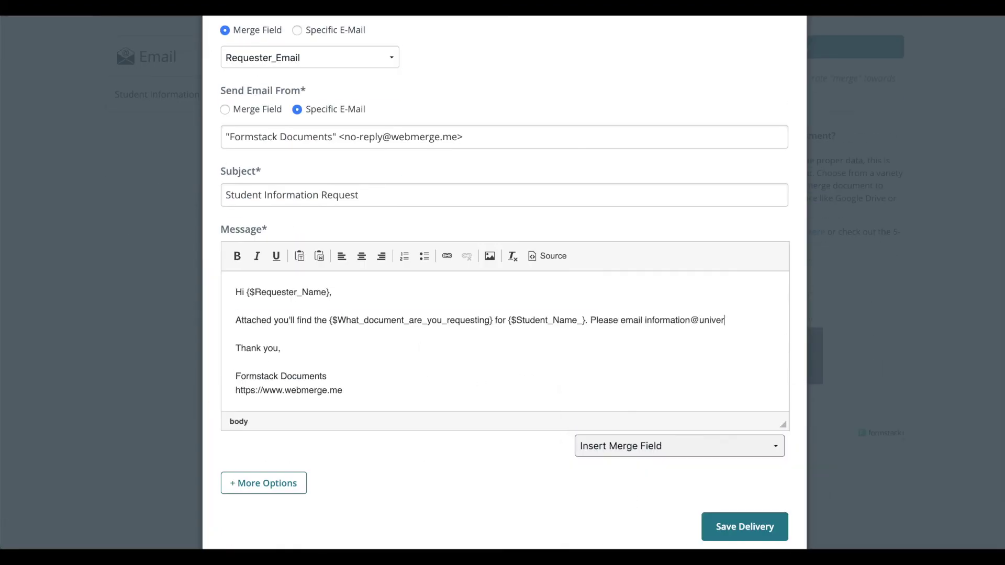
type("n.")
Step: Replace the message's old signature with 'University'
key("Down")
key("Down")
key("Down")
key("Down")
key("ctrl+shift+End")
type("University")
scroll(588, 476, "down", 3)
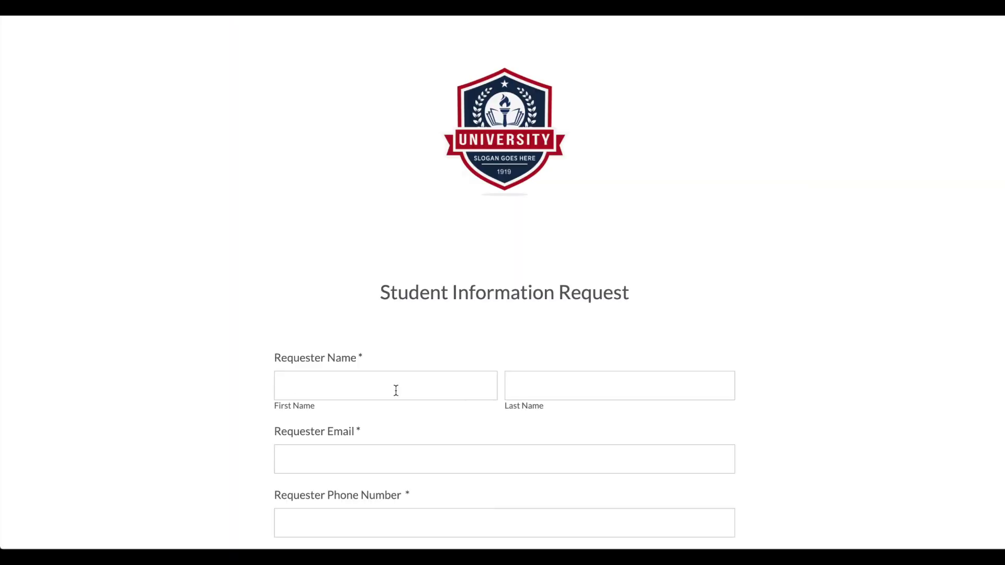
Step: Fill in the requester's first and last name, e-mail and phone, and the student's name
left_click(395, 391)
type("Mrs. Bueller")
key("ctrl+a")
type("Mrs.")
key("Tab")
type("Bueller")
key("Tab")
key("Tab")
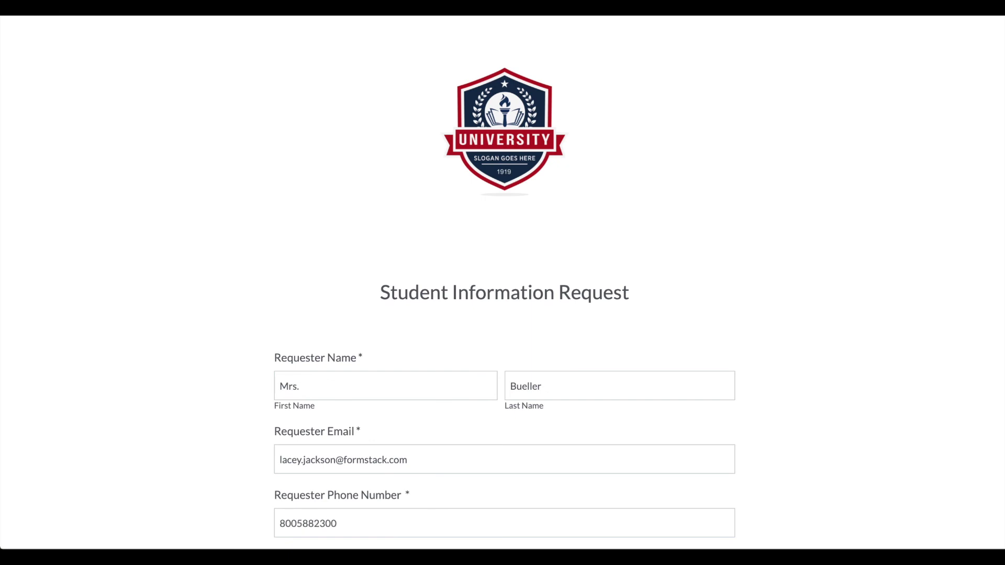
key("Tab")
type("Ferris")
key("Tab")
type("Bueller")
Step: Request 1 copy of an Official Transcript, answer Yes to pick-up, and submit the request
left_click(278, 413)
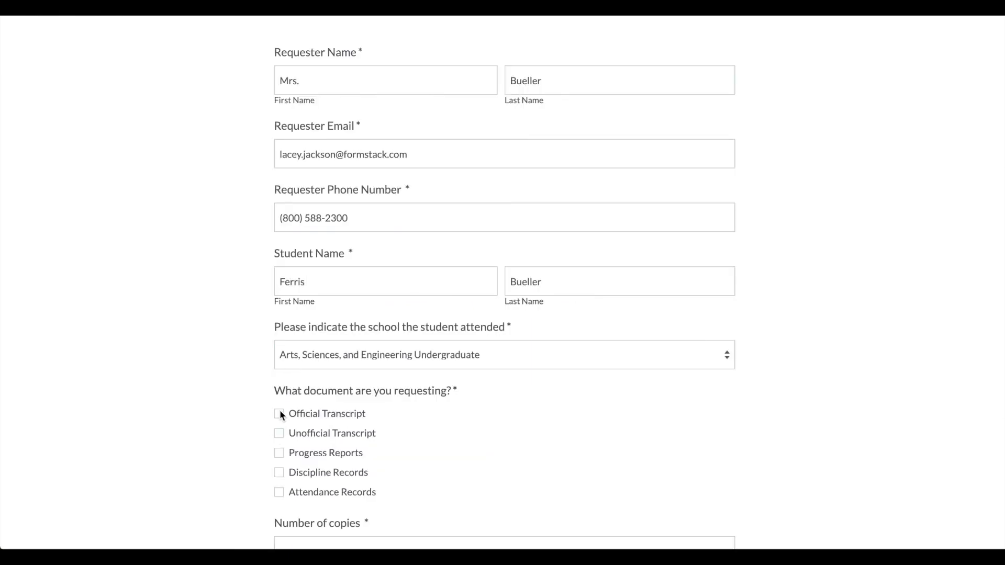
scroll(296, 390, "down", 3)
left_click(295, 390)
type("1")
left_click(279, 438)
scroll(281, 439, "down", 2)
left_click(495, 479)
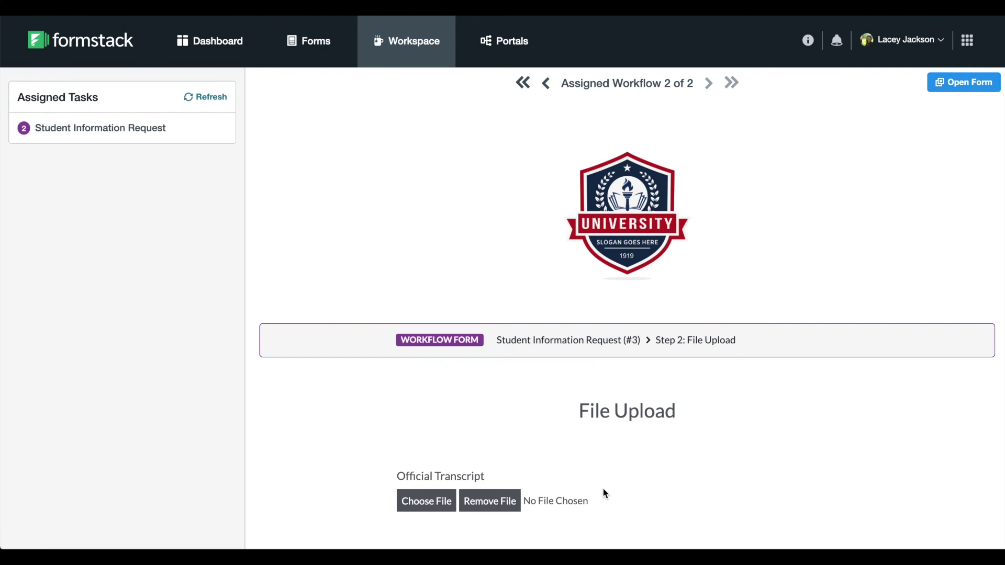
Step: Attach Technical Content Strategist (1).pdf in the File Upload step and submit it
left_click(425, 501)
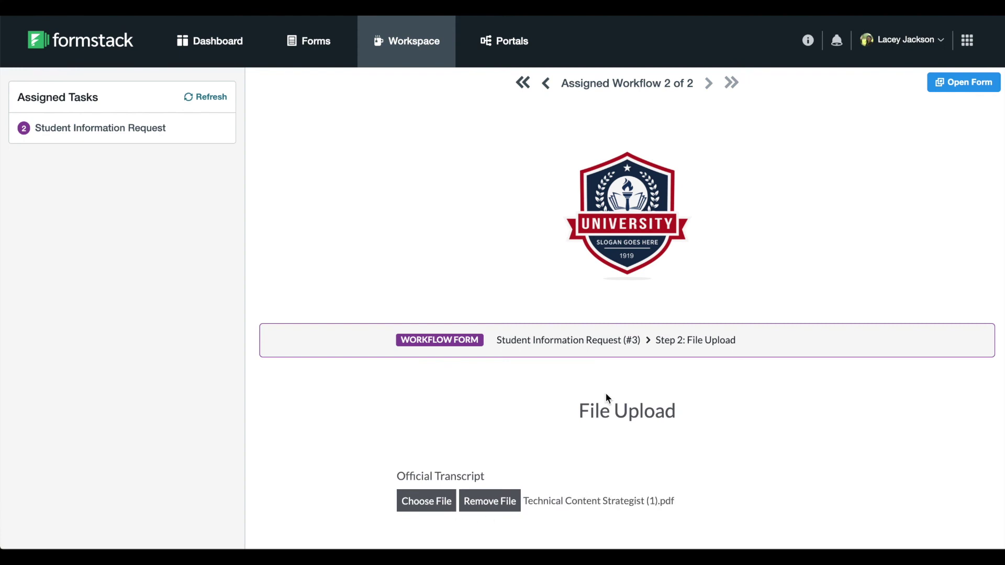
scroll(810, 241, "down", 1)
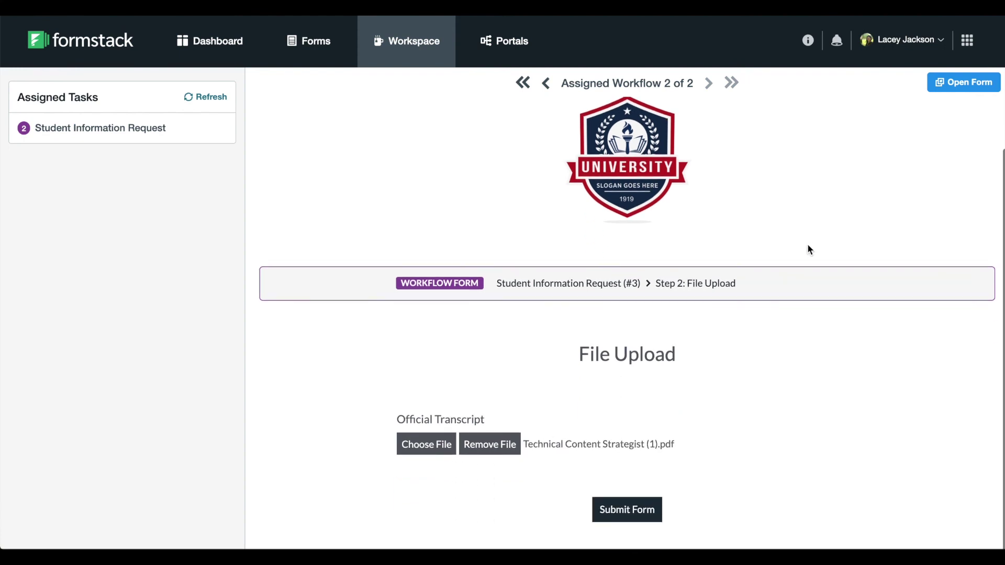
left_click(637, 508)
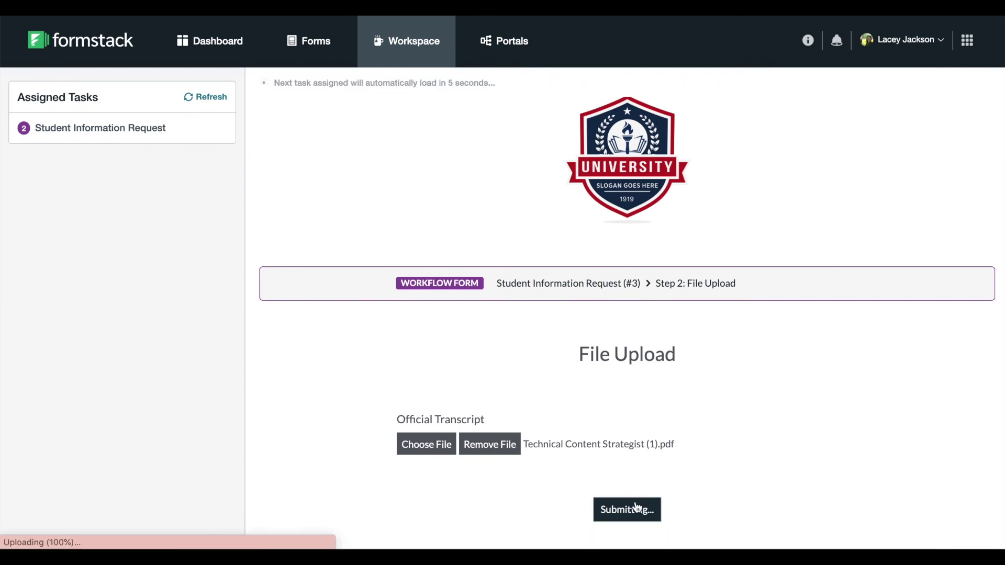